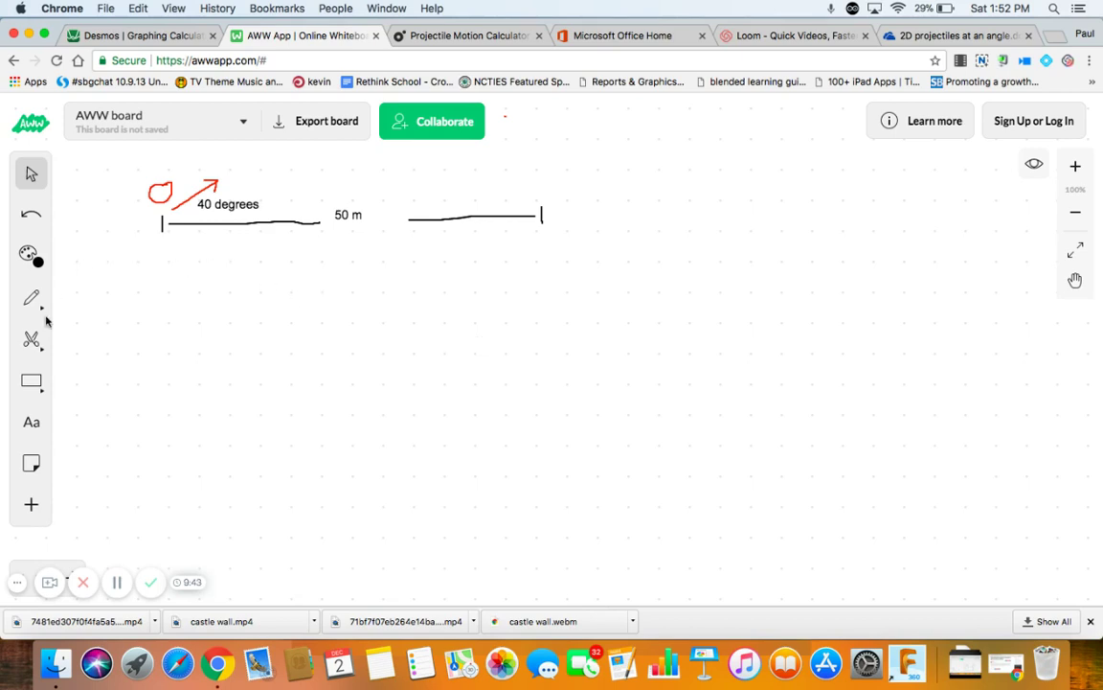
Switch the ink colour to black and select the Text (Aa) tool
{"action": "left_click", "coordinate": [30, 255]}
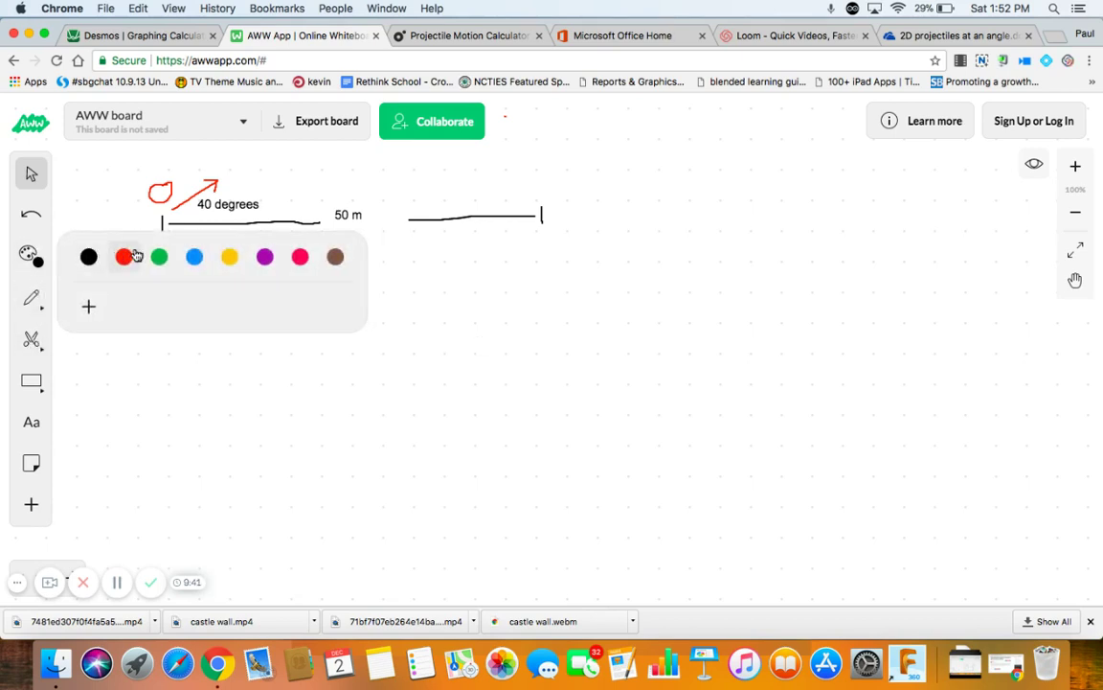
{"action": "left_click", "coordinate": [86, 256]}
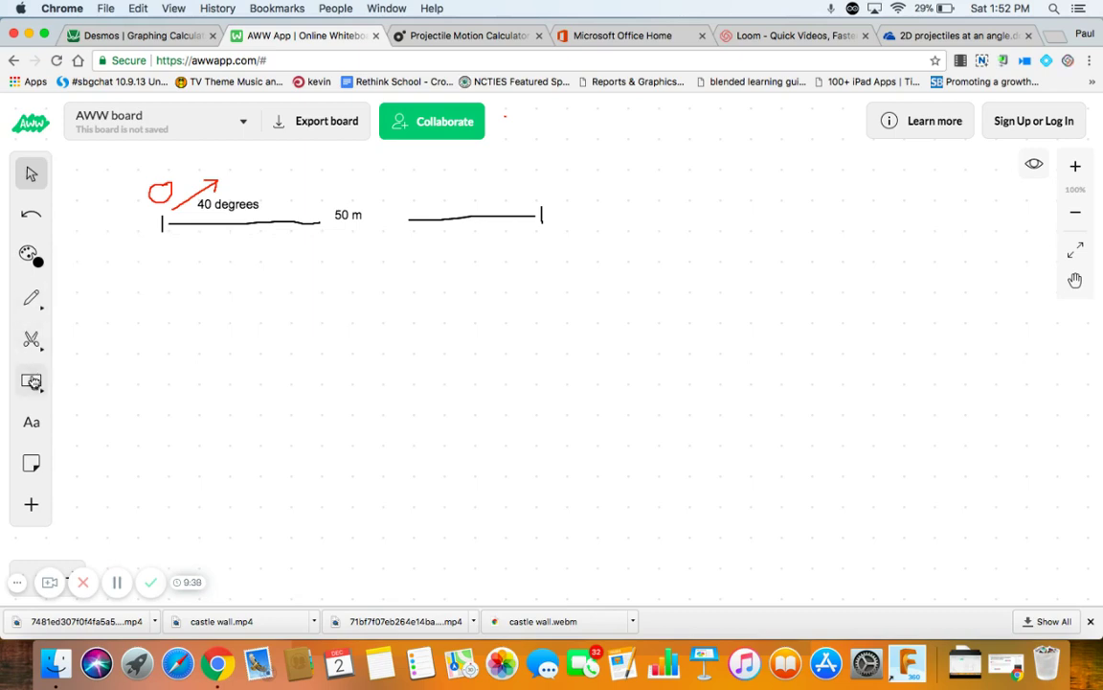
{"action": "left_click", "coordinate": [32, 421]}
Type the 'vertical' heading and 'Vy=vsin40' in a text box below the diagram
{"action": "left_click", "coordinate": [106, 260]}
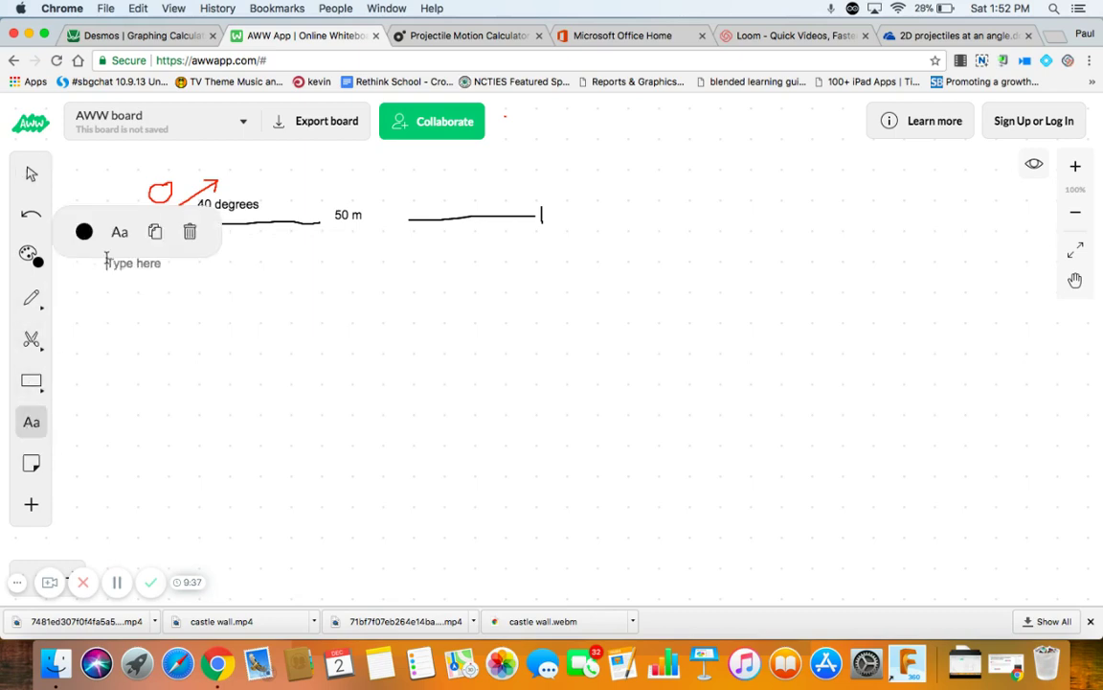
{"action": "type", "text": "verticalvy"}
{"action": "key", "text": "BackSpace"}
{"action": "key", "text": "BackSpace"}
{"action": "type", "text": "Vy-"}
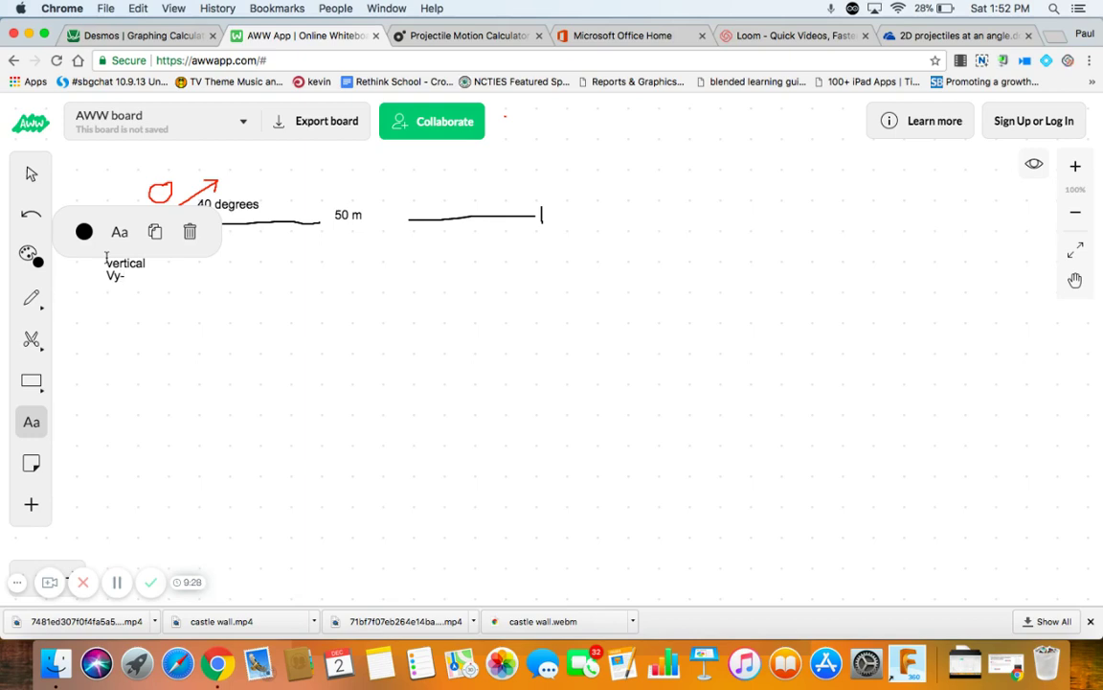
{"action": "key", "text": "BackSpace"}
{"action": "type", "text": "="}
{"action": "type", "text": "vsin"}
{"action": "type", "text": "40 "}
{"action": "type", "text": "V"}
{"action": "type", "text": "y"}
{"action": "type", "text": "="}
{"action": "type", "text": "v"}
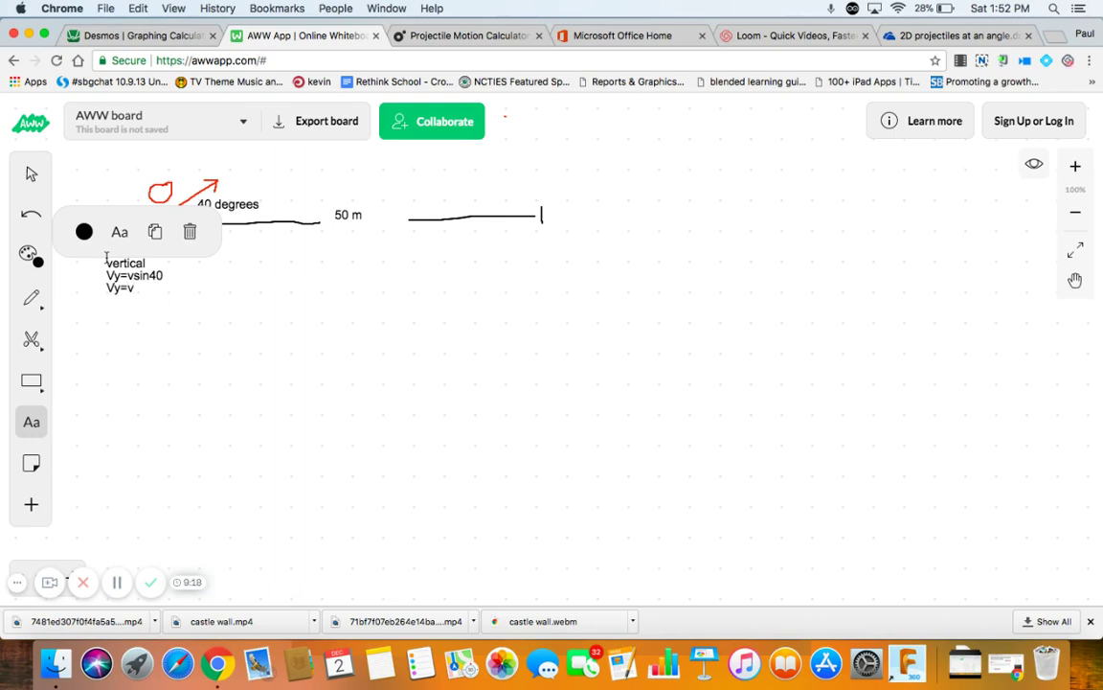
Look up sin 40 in Desmos and complete the line as Vy=v(0.643)
{"action": "left_click", "coordinate": [100, 34]}
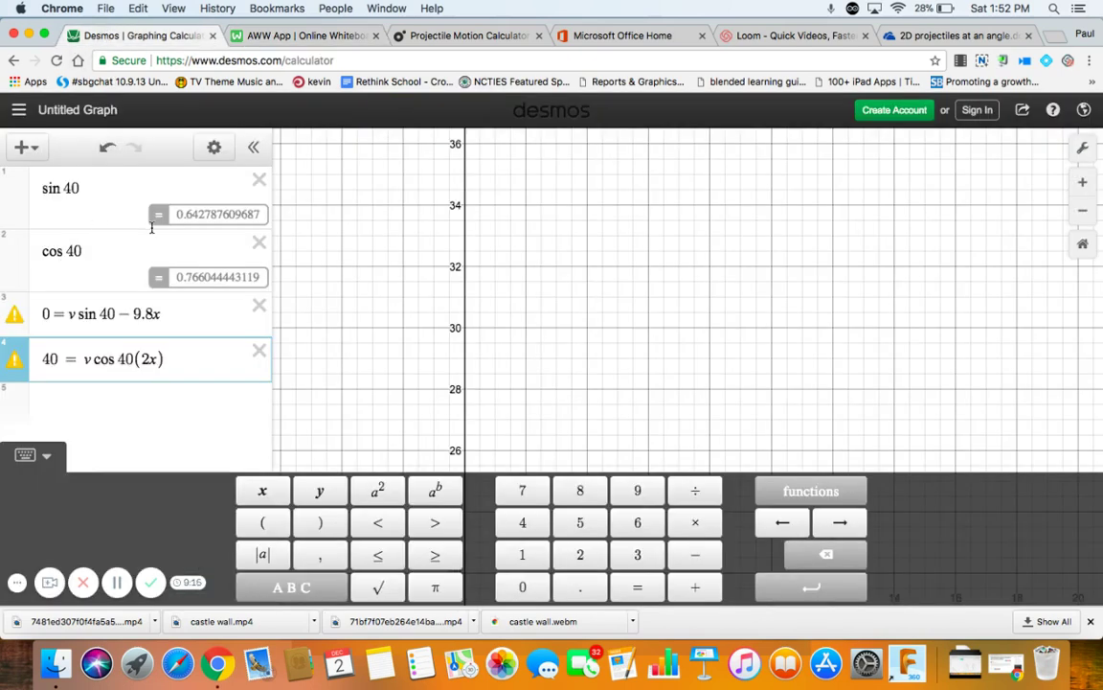
{"action": "left_click", "coordinate": [304, 34]}
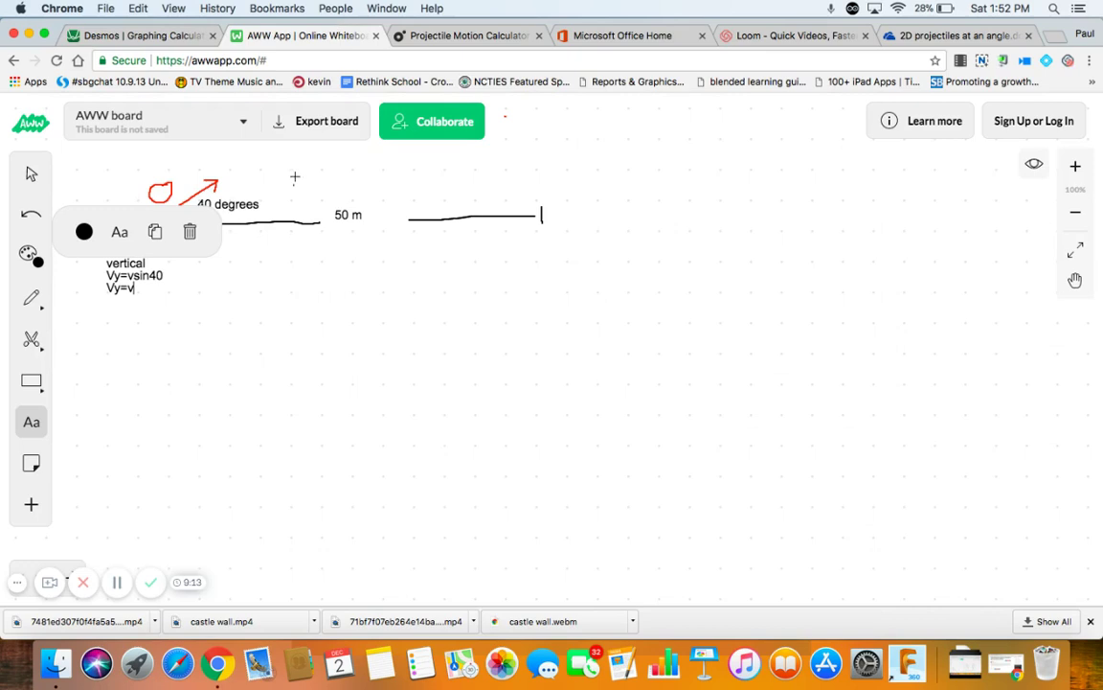
{"action": "type", "text": "(0.643)"}
Write 'horizontal' and 'Vx=Vcos40' in a new text box under the right line
{"action": "left_click", "coordinate": [405, 256]}
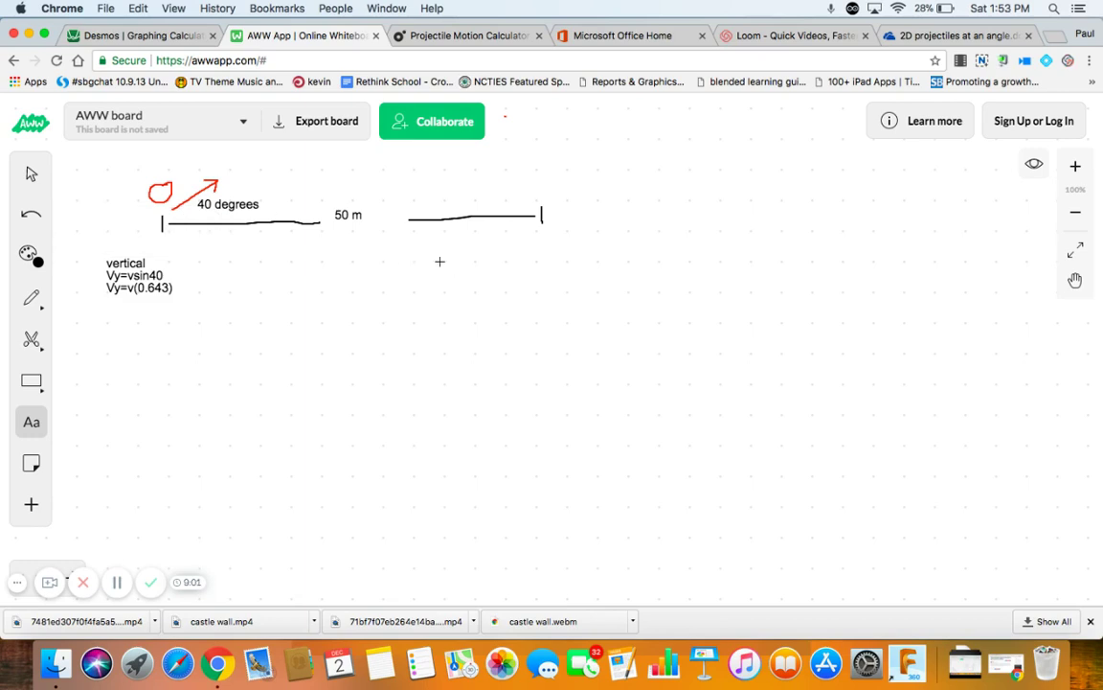
{"action": "left_click", "coordinate": [440, 265]}
{"action": "type", "text": "horizontal "}
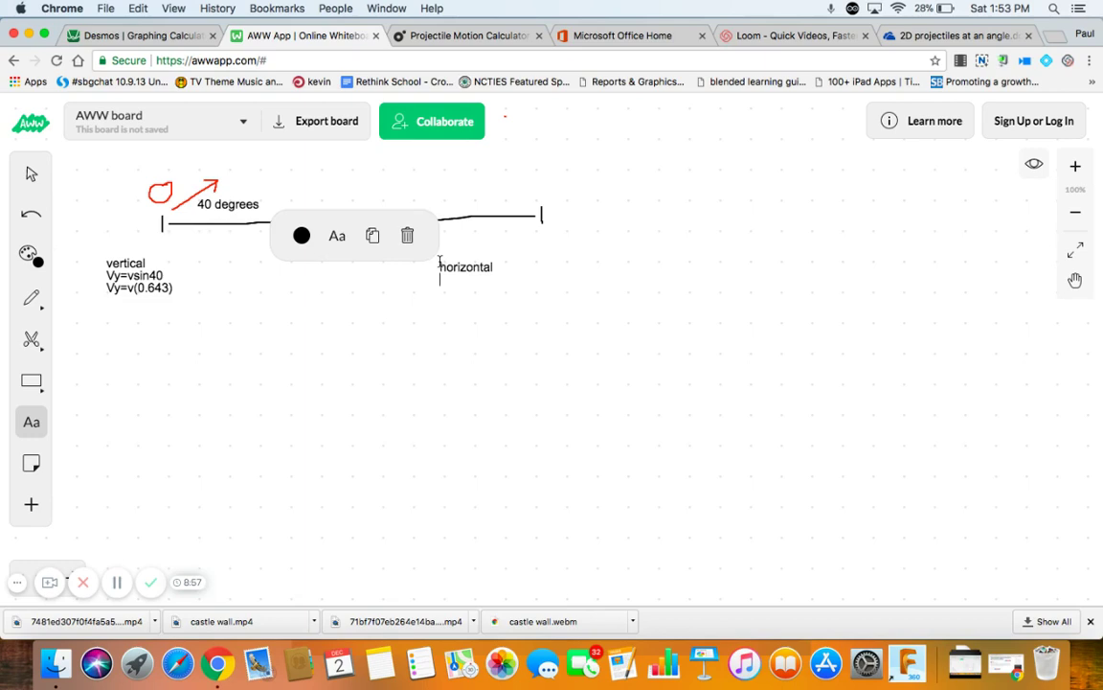
{"action": "type", "text": "Vx=Vcos40"}
{"action": "key", "text": "Return"}
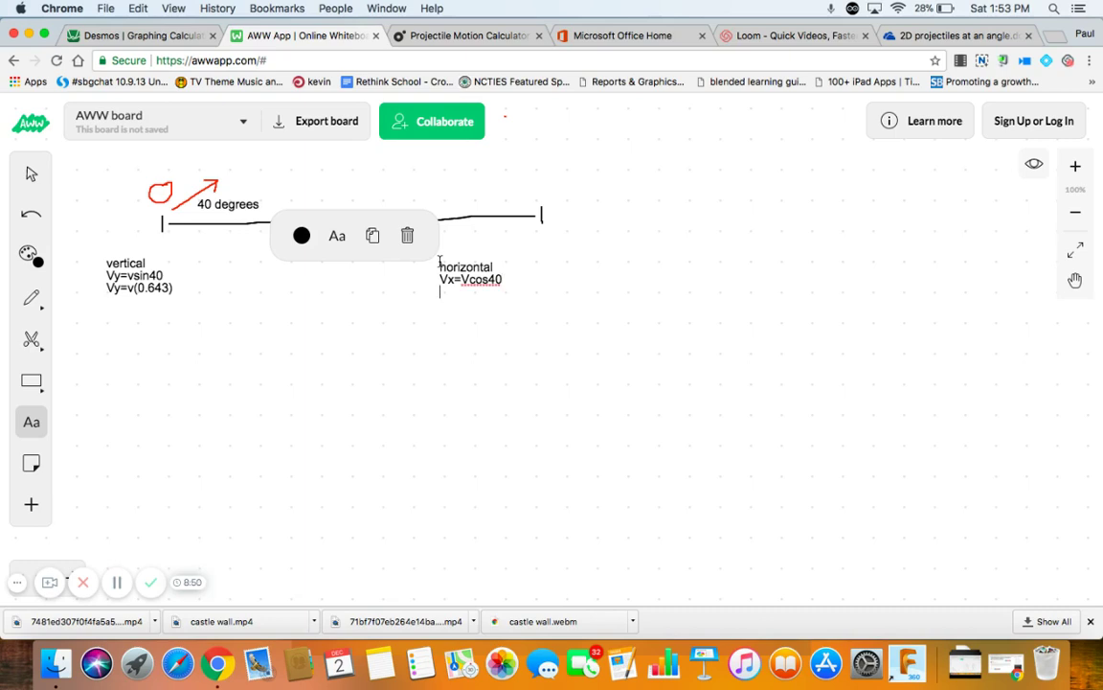
Check cos 40 in Desmos and complete the next line as Vx=V(0.766)
{"action": "type", "text": "Vx=V("}
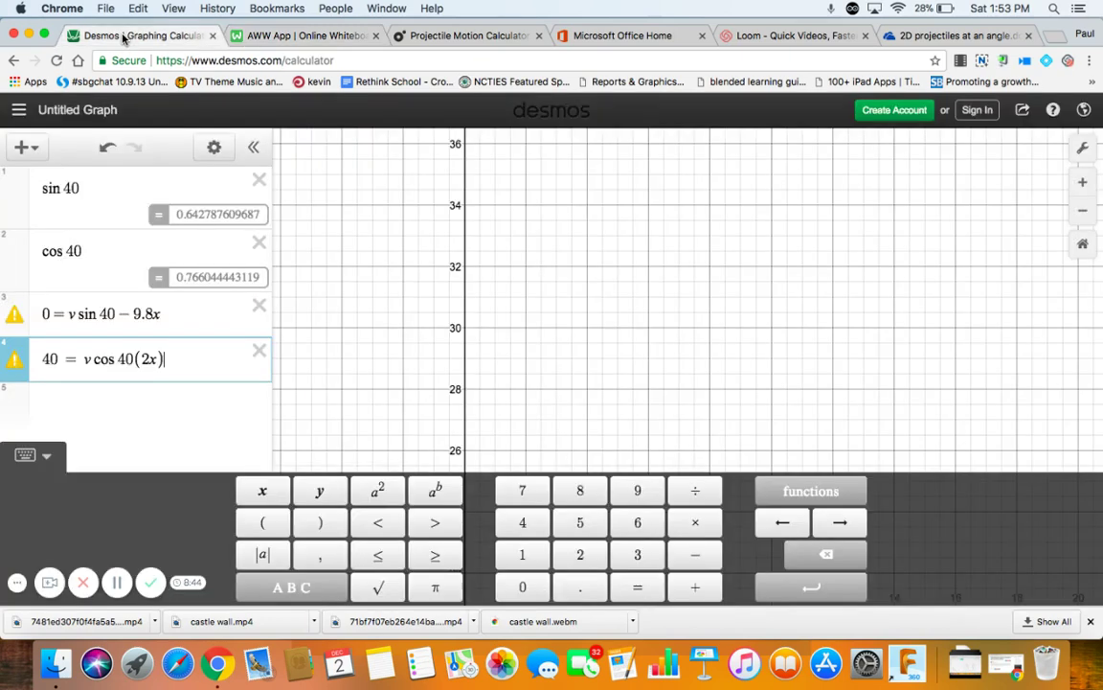
{"action": "left_click", "coordinate": [119, 36]}
{"action": "left_click", "coordinate": [317, 36]}
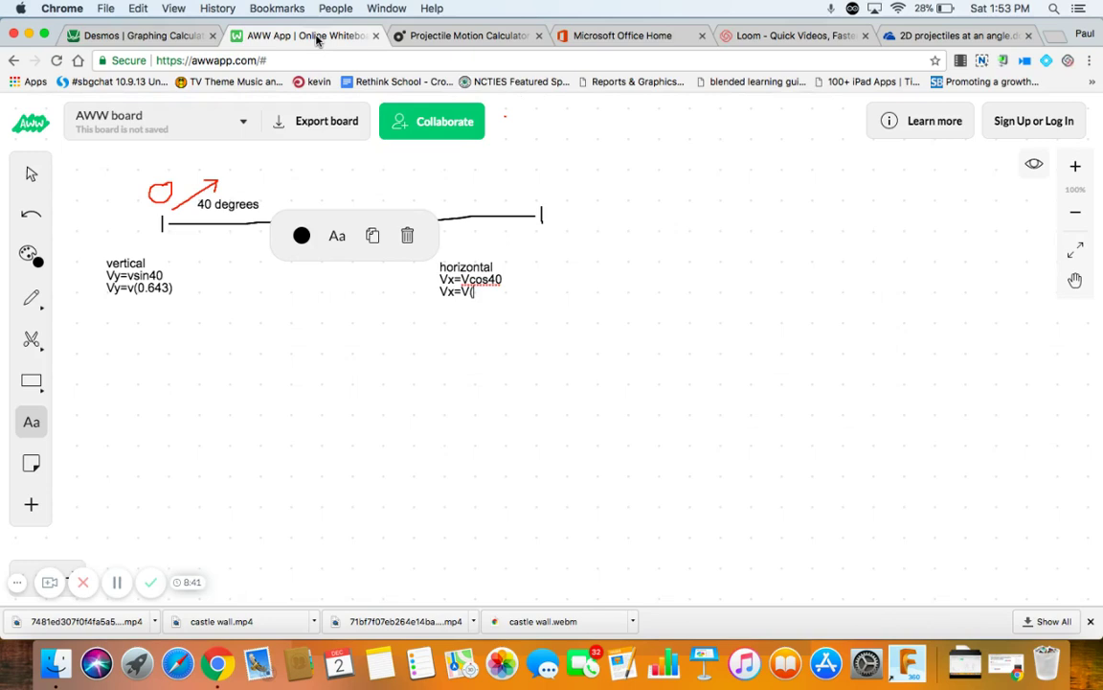
{"action": "type", "text": "0.766)"}
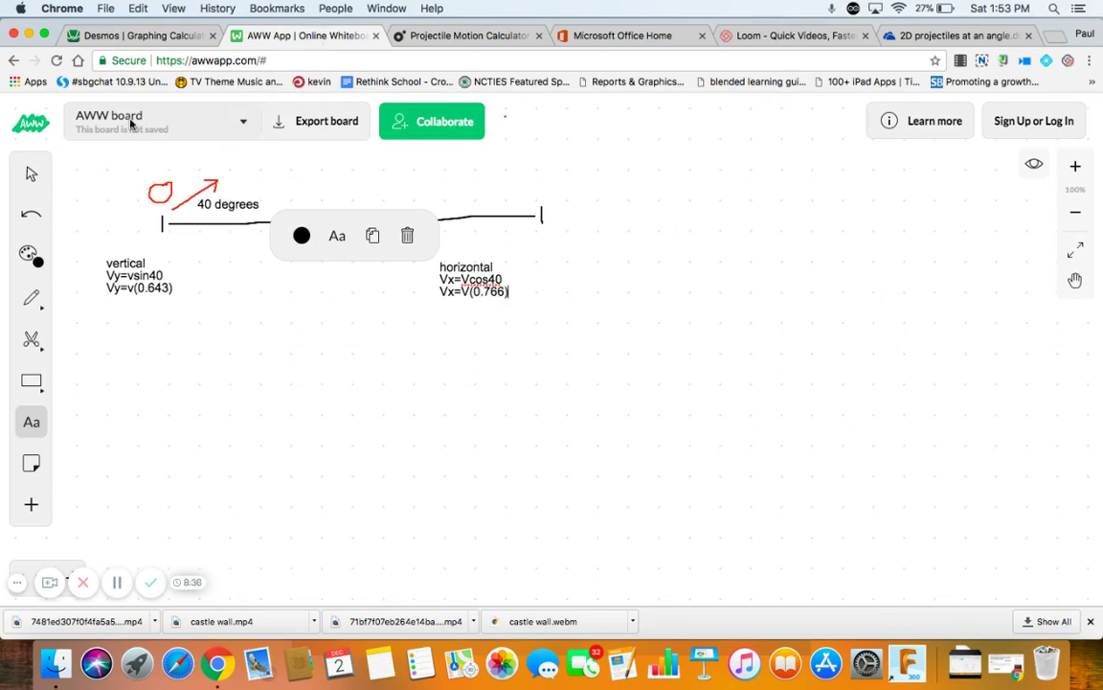
{"action": "left_click", "coordinate": [106, 317]}
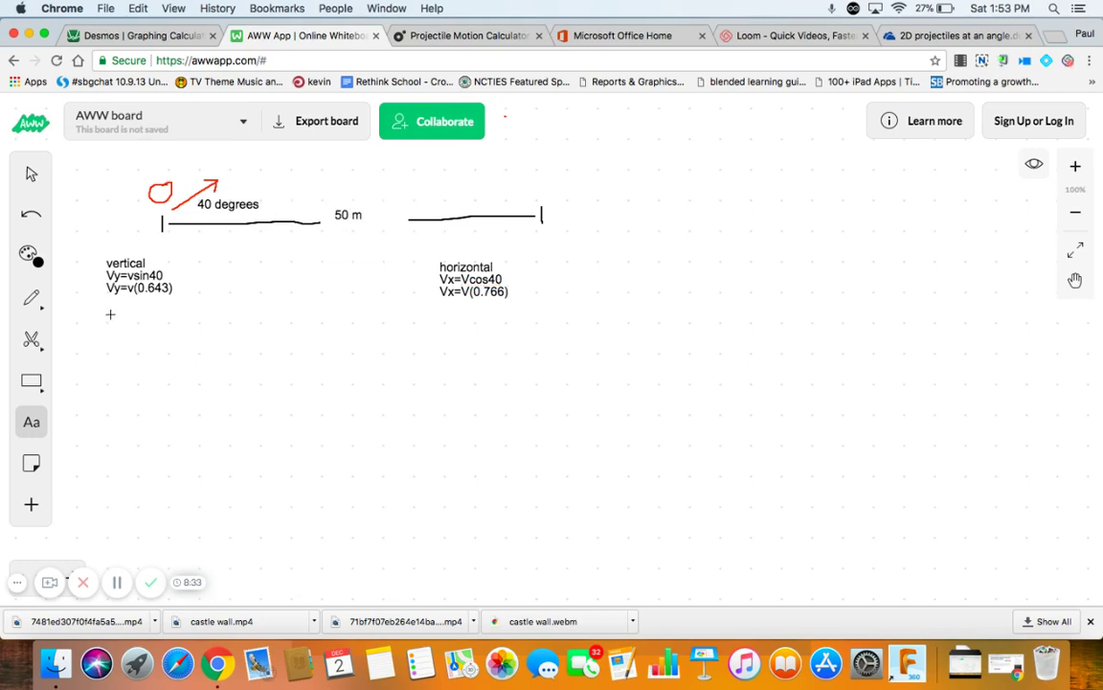
Start a text box below the vertical note and type Vf=Vi+at
{"action": "left_click", "coordinate": [110, 314]}
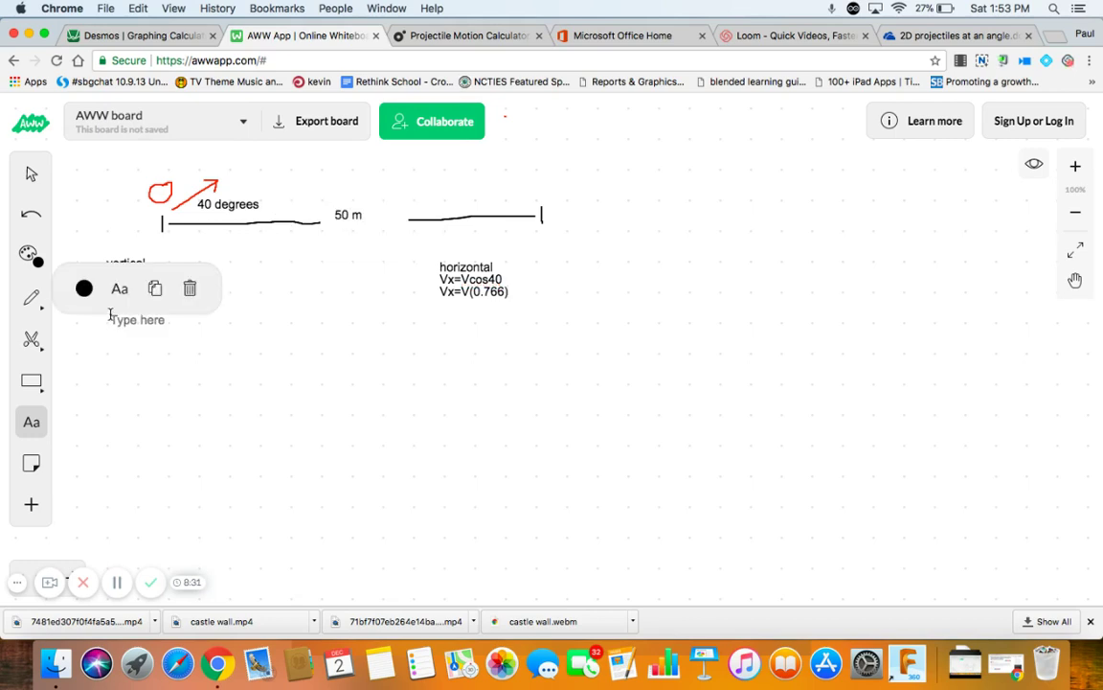
{"action": "type", "text": "Vf="}
{"action": "type", "text": "Vi"}
{"action": "type", "text": "+at"}
{"action": "type", "text": "0"}
{"action": "type", "text": "="}
{"action": "type", "text": "="}
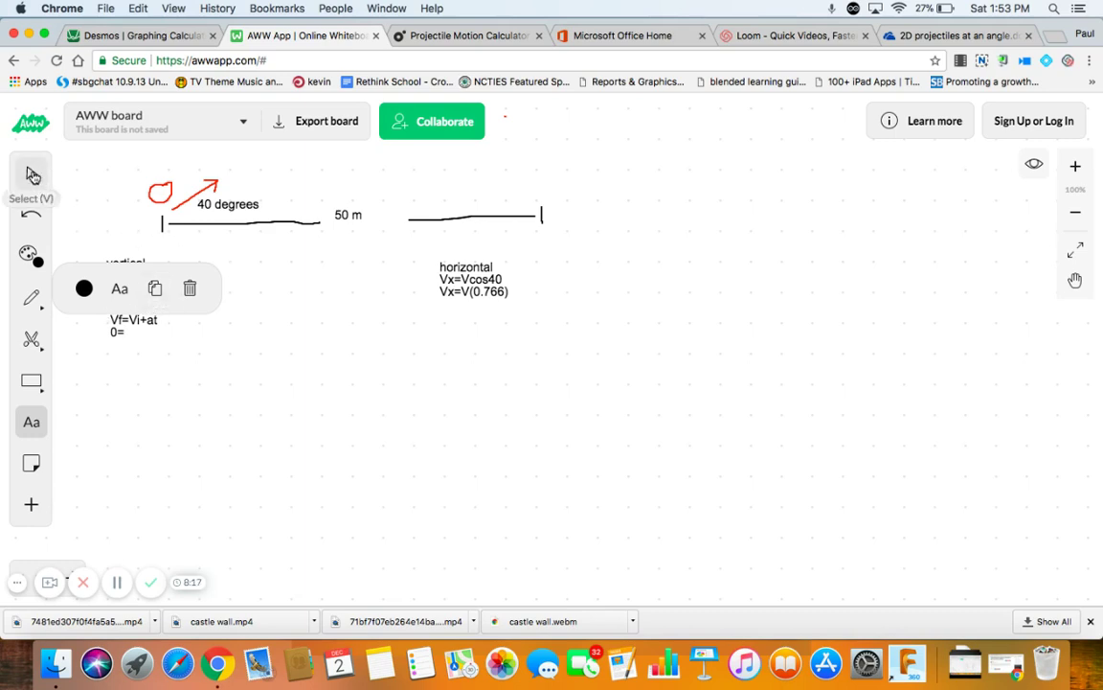
{"action": "left_click", "coordinate": [144, 244]}
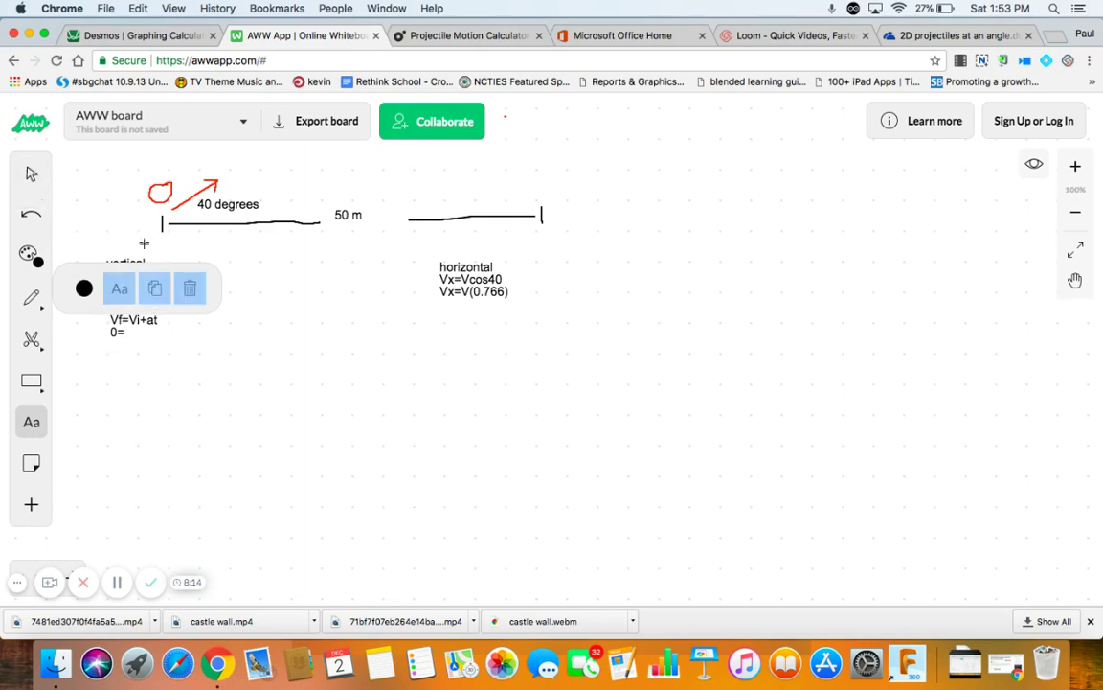
{"action": "left_click", "coordinate": [32, 298]}
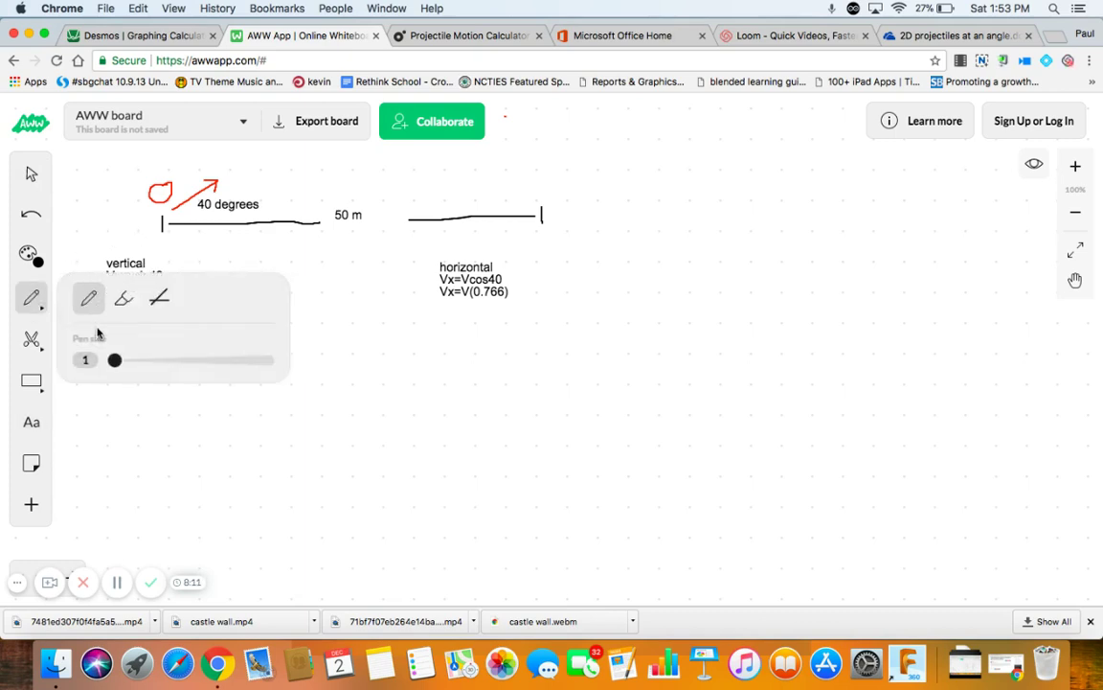
{"action": "left_click", "coordinate": [32, 424]}
Complete the second line of that text as 0=0.643V-9.8t
{"action": "left_click", "coordinate": [129, 330]}
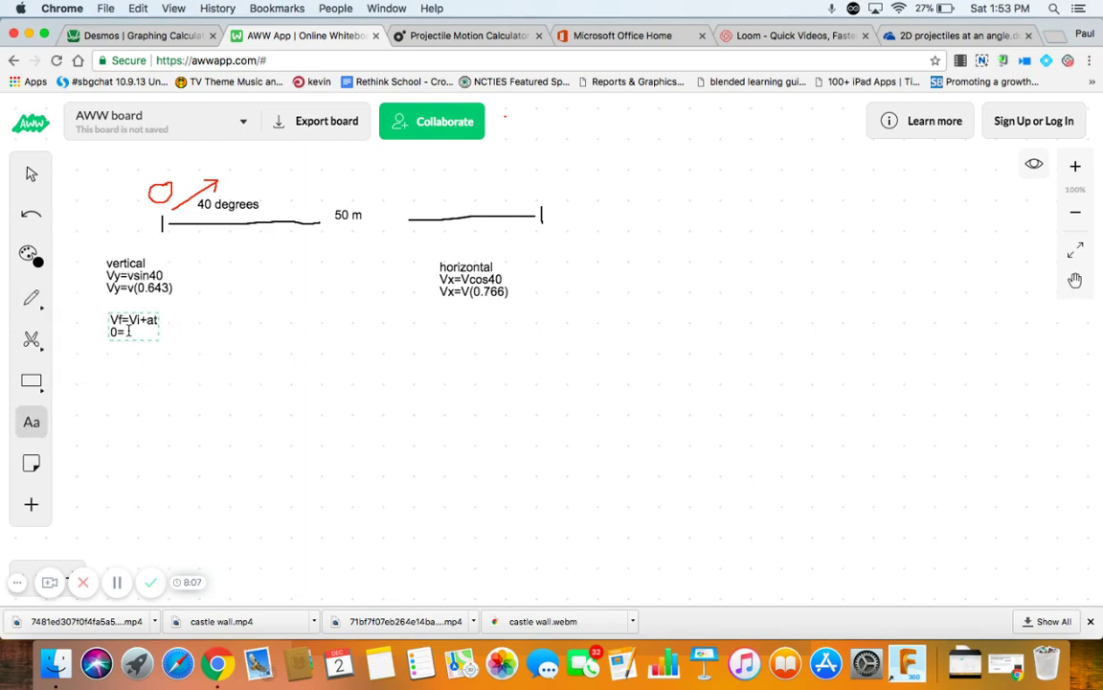
{"action": "left_click", "coordinate": [117, 264]}
{"action": "left_click", "coordinate": [124, 330]}
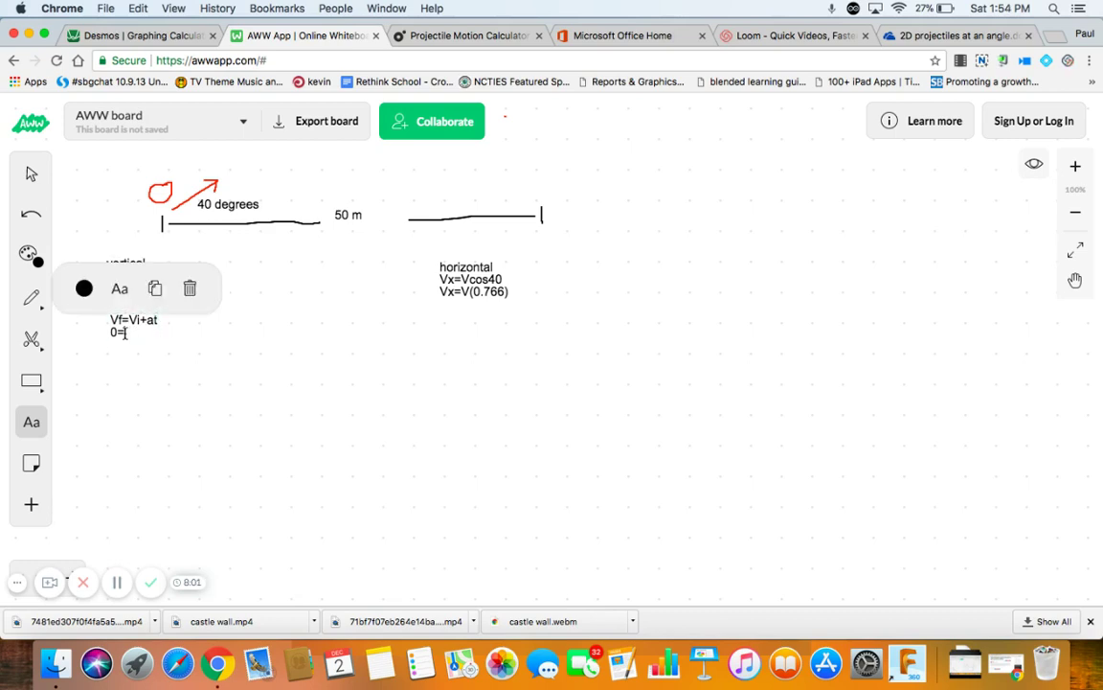
{"action": "type", "text": "0.643V-9.8t"}
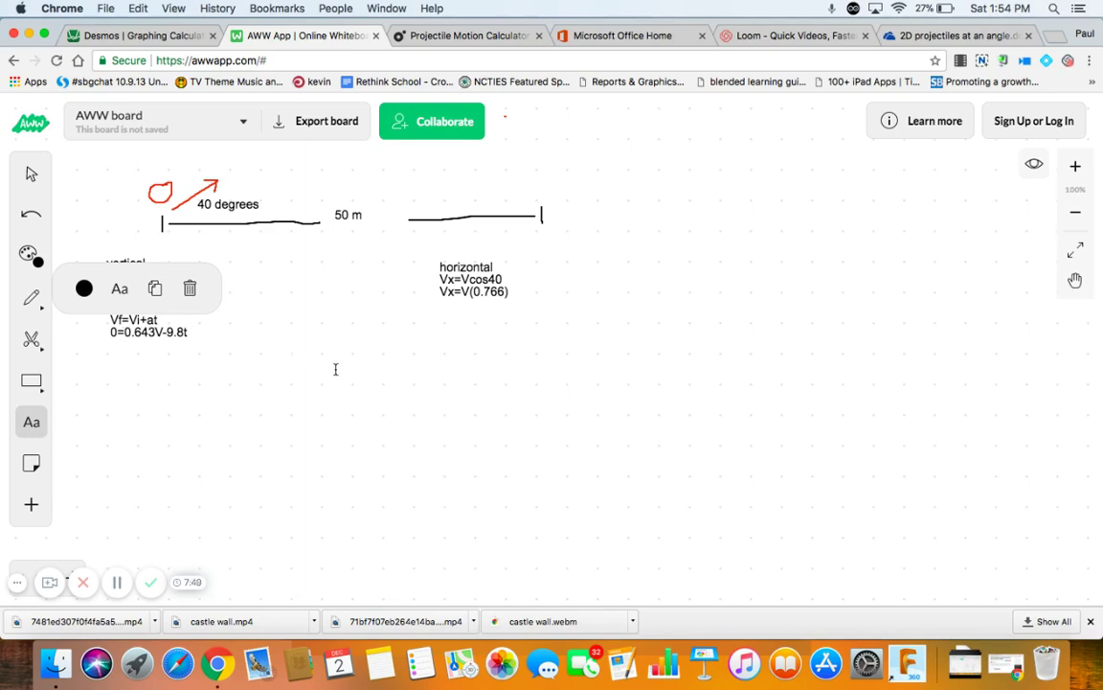
{"action": "left_click", "coordinate": [442, 319]}
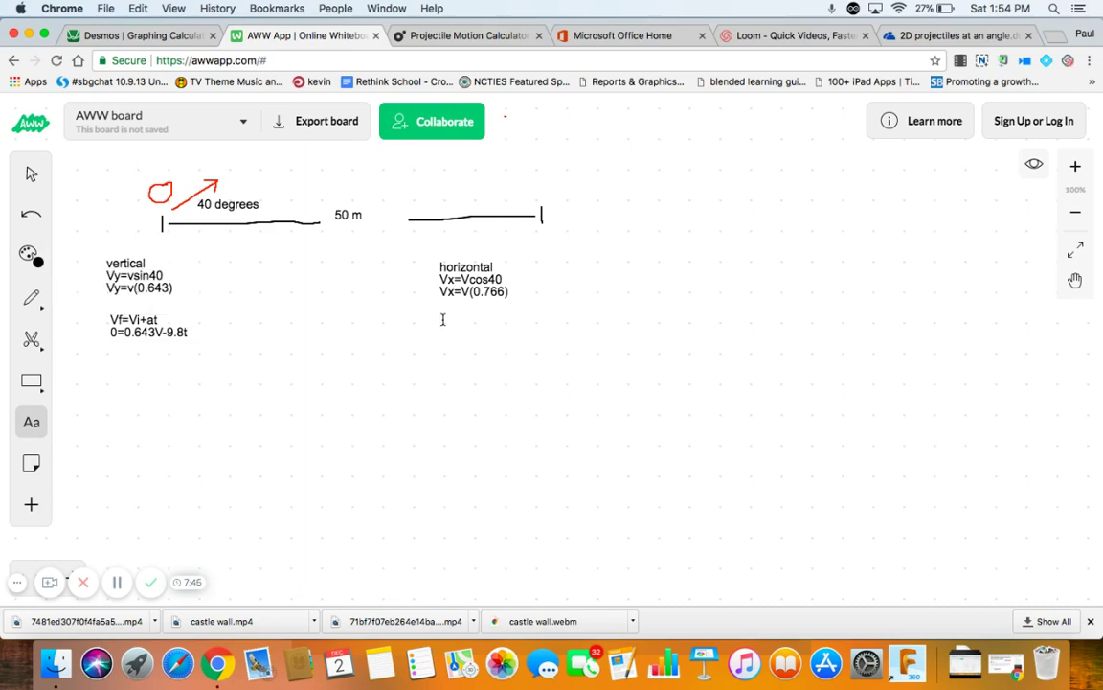
Write df=di+vt+1/2 at^2 below the horizontal equations
{"action": "left_click", "coordinate": [444, 319]}
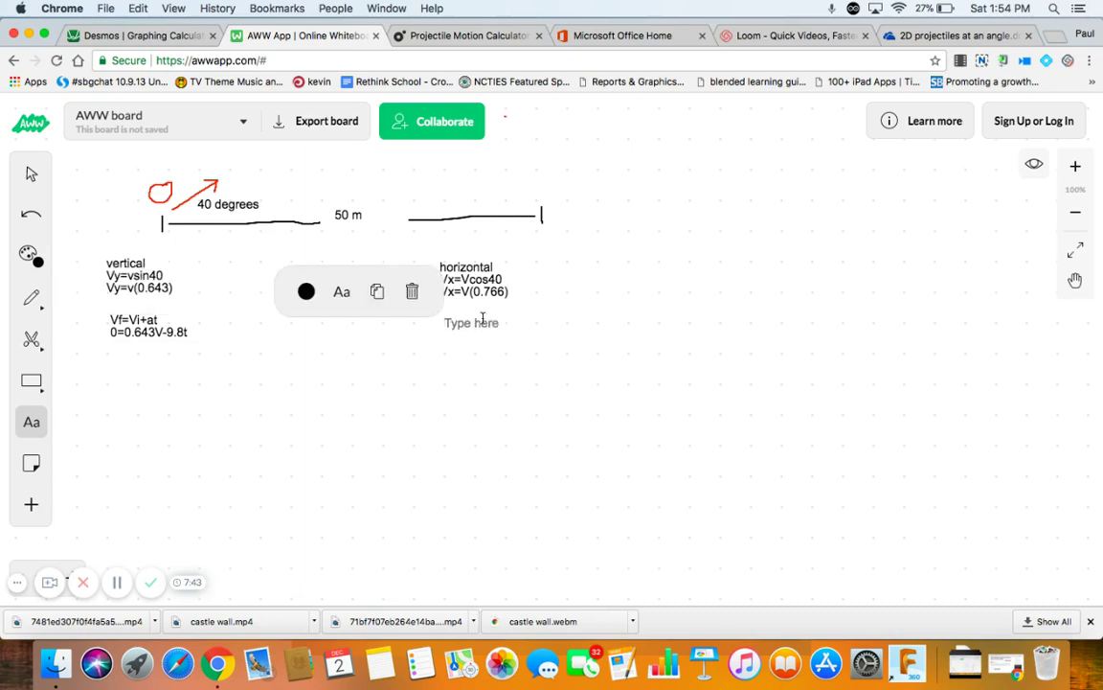
{"action": "type", "text": "df=di+vt+1/2 at"}
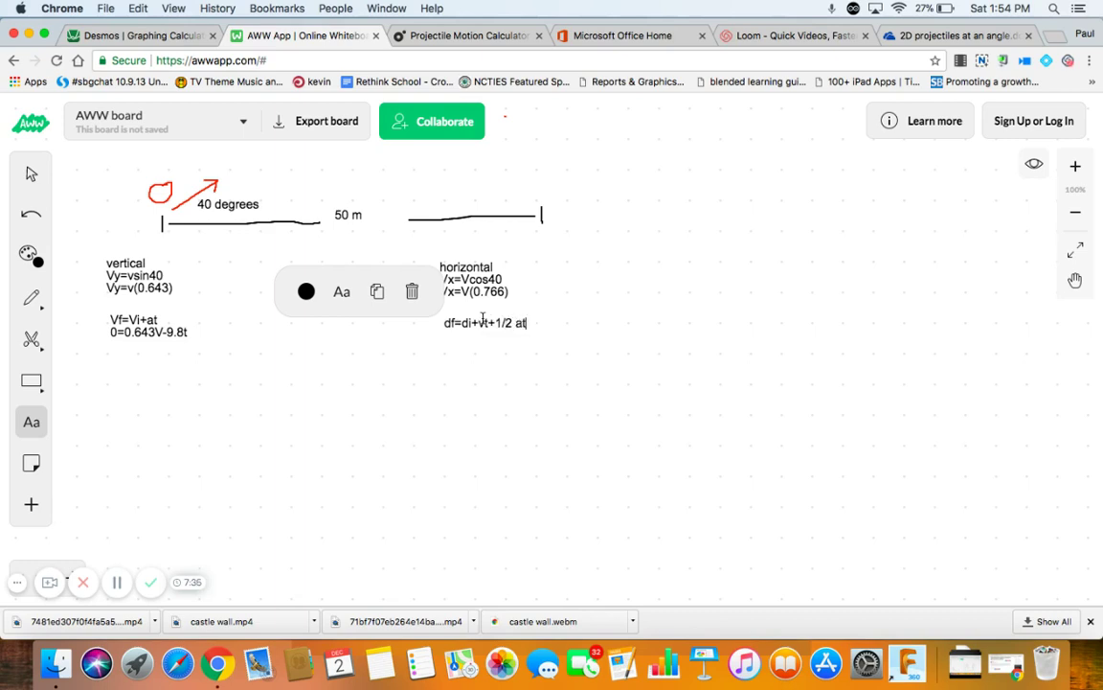
{"action": "type", "text": "^2"}
{"action": "key", "text": "Return"}
Add the substituted line 50=0+0.766V(2t)+0 beneath the displacement formula
{"action": "type", "text": "df"}
{"action": "type", "text": "="}
{"action": "type", "text": "0"}
{"action": "key", "text": "Left"}
{"action": "key", "text": "Left"}
{"action": "key", "text": "BackSpace"}
{"action": "key", "text": "BackSpace"}
{"action": "type", "text": "50=0+"}
{"action": "type", "text": "0.766V"}
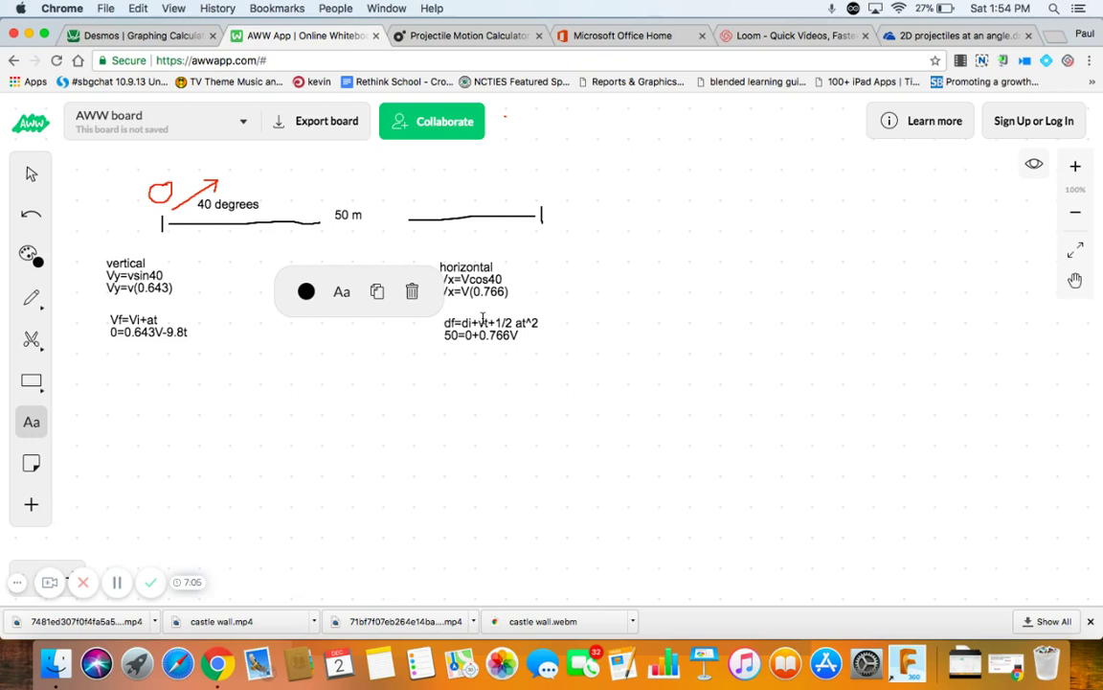
{"action": "type", "text": "(t)+"}
{"action": "type", "text": "0"}
{"action": "key", "text": "Escape"}
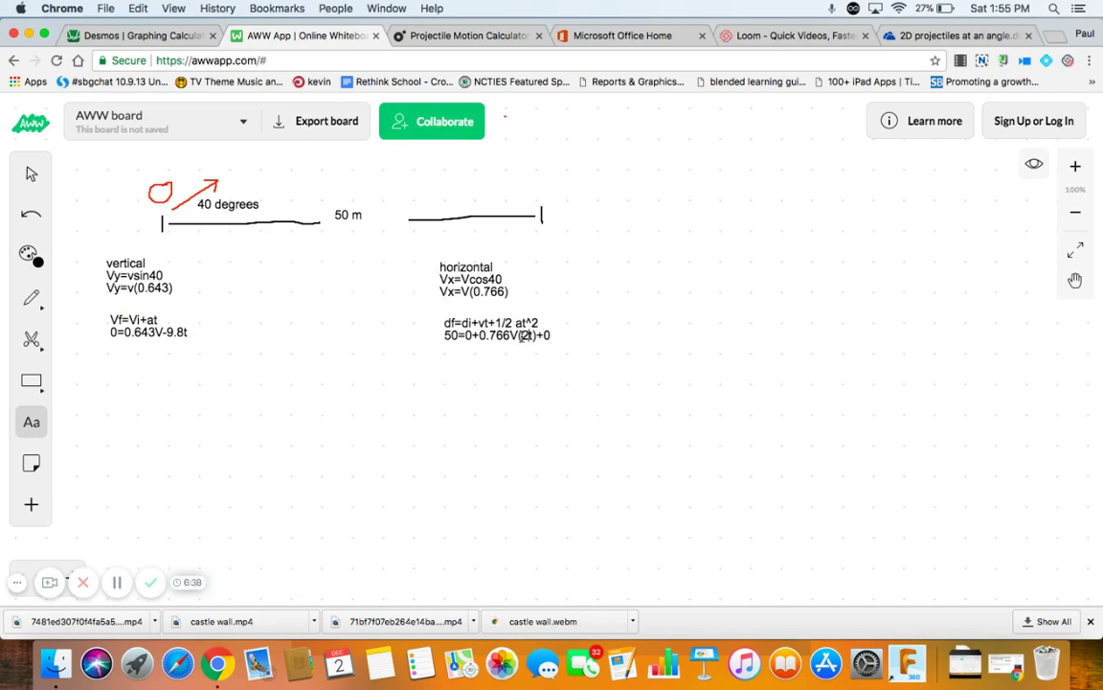
Add a new line reading 50=0.766V(2t) under 50=0+0.766V(2t)+0
{"action": "left_click", "coordinate": [177, 325]}
{"action": "left_click", "coordinate": [505, 336]}
{"action": "left_click", "coordinate": [30, 422]}
{"action": "left_click", "coordinate": [550, 335]}
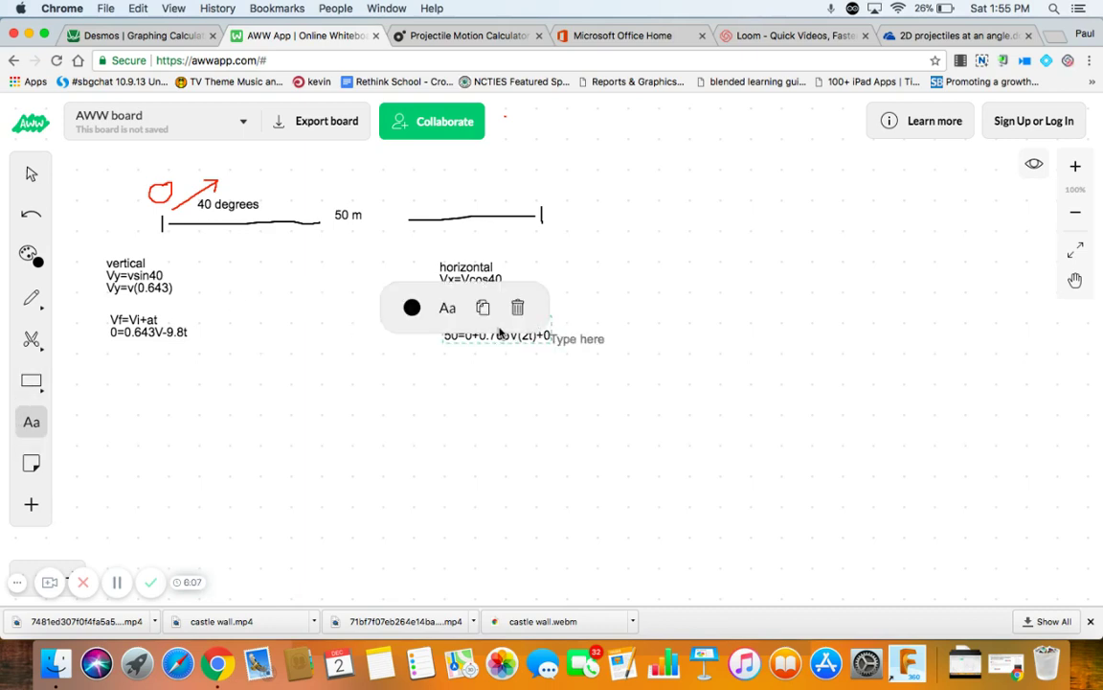
{"action": "key", "text": "Return"}
{"action": "left_click", "coordinate": [31, 423]}
{"action": "left_click", "coordinate": [414, 297]}
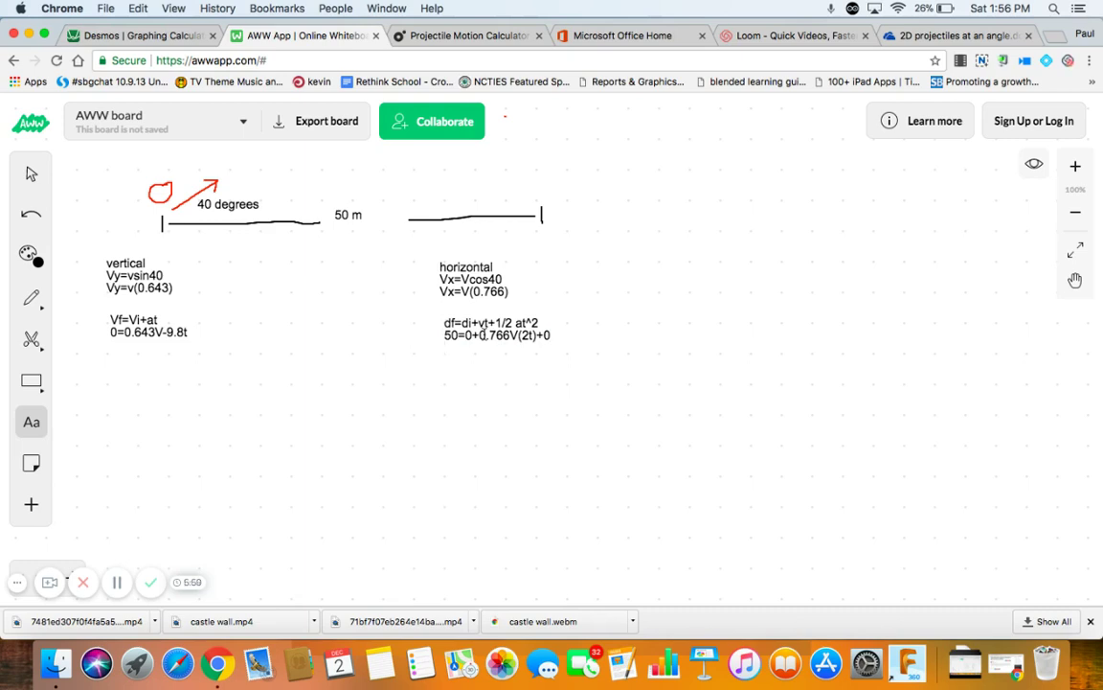
{"action": "key", "text": "Return"}
{"action": "type", "text": "50=0.766V(2t"}
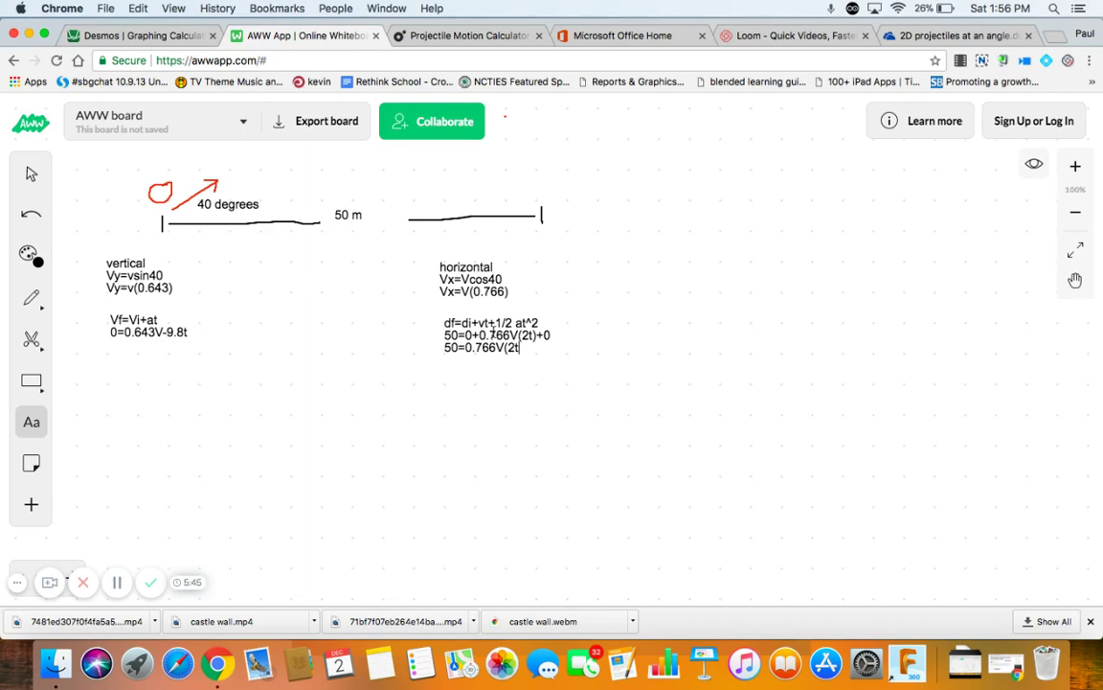
{"action": "type", "text": ")"}
{"action": "left_click", "coordinate": [164, 335]}
{"action": "left_click", "coordinate": [499, 356]}
Add the line -0.643V=-9.8t below 0=0.643V-9.8t
{"action": "left_click", "coordinate": [182, 331]}
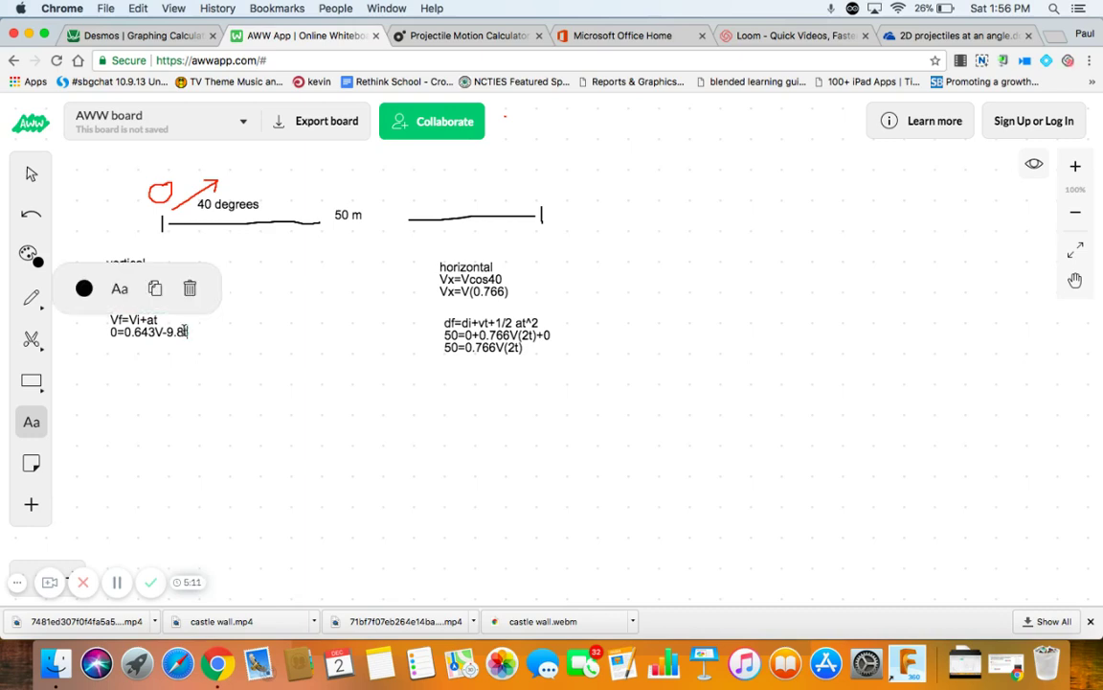
{"action": "key", "text": "Return"}
{"action": "type", "text": "-0.643V"}
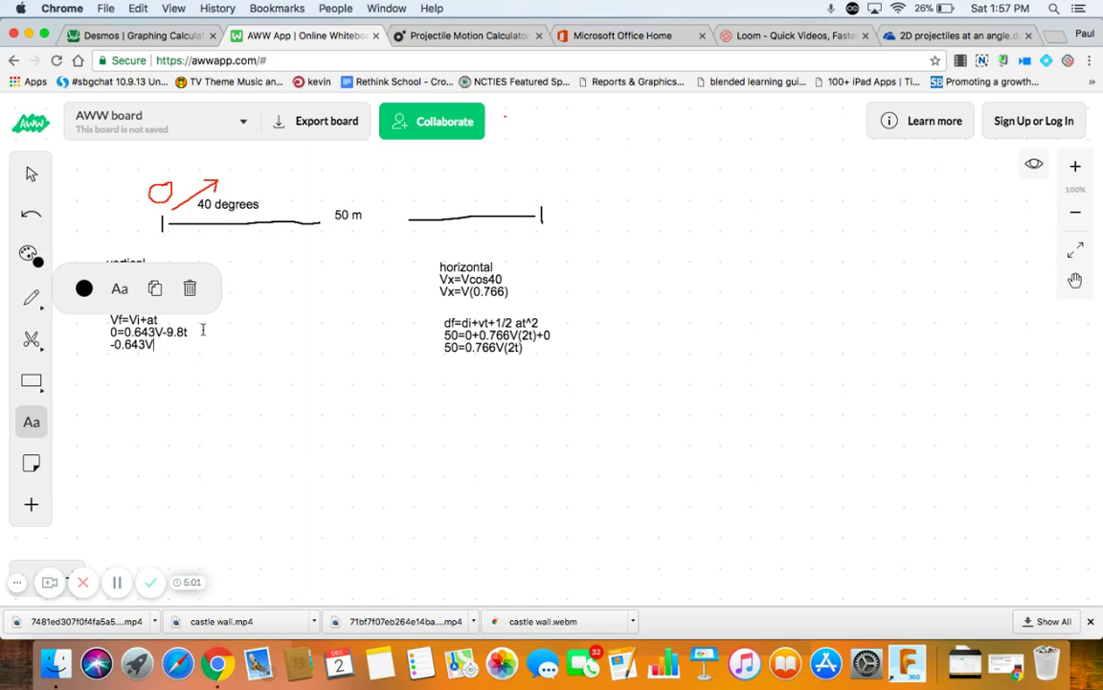
{"action": "type", "text": "=-9.8t"}
{"action": "left_click", "coordinate": [120, 342]}
In Desmos, delete the two old equation rows and evaluate 0.643/9.8
{"action": "left_click", "coordinate": [142, 36]}
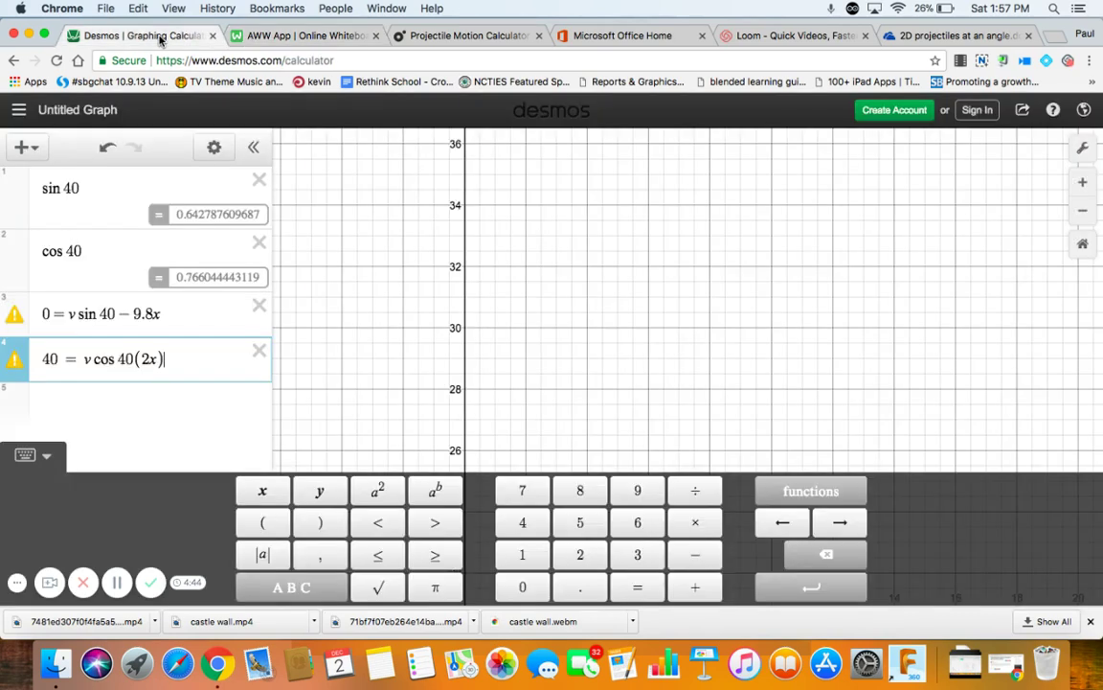
{"action": "left_click", "coordinate": [259, 310]}
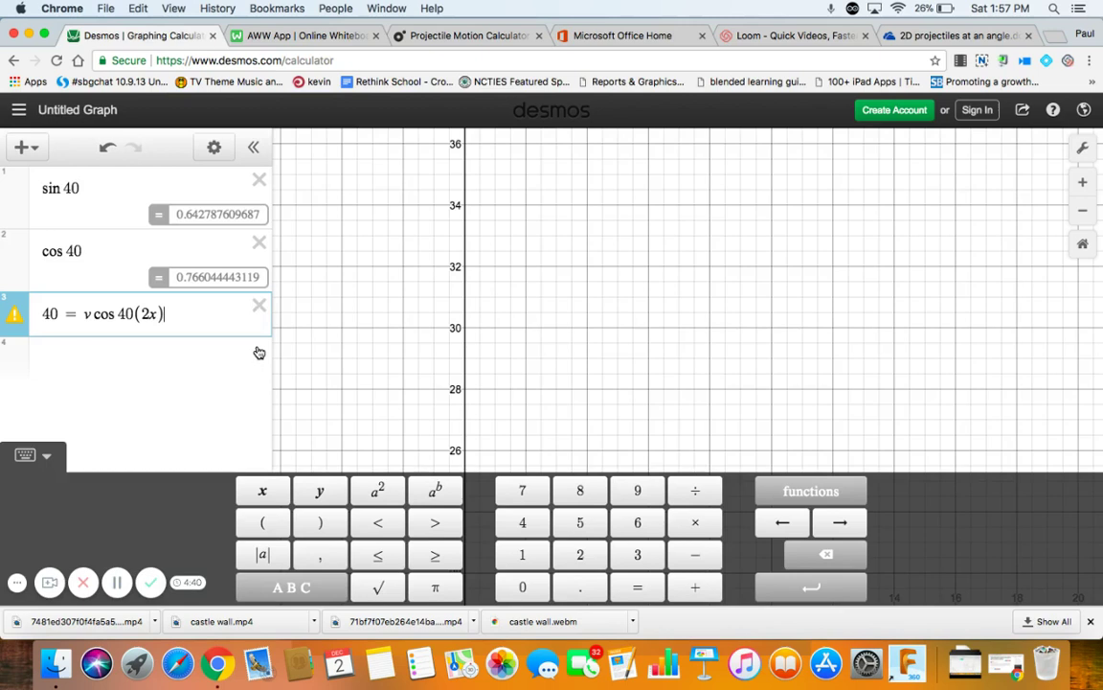
{"action": "left_click", "coordinate": [257, 306]}
{"action": "left_click", "coordinate": [83, 308]}
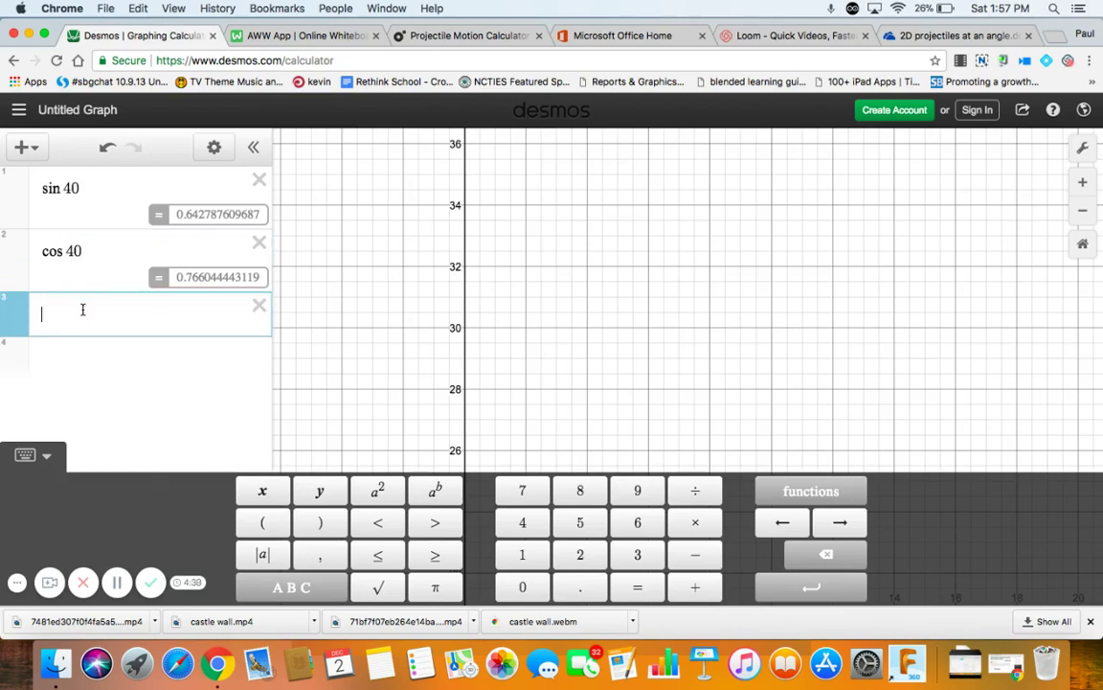
{"action": "type", "text": "0.643/9.8"}
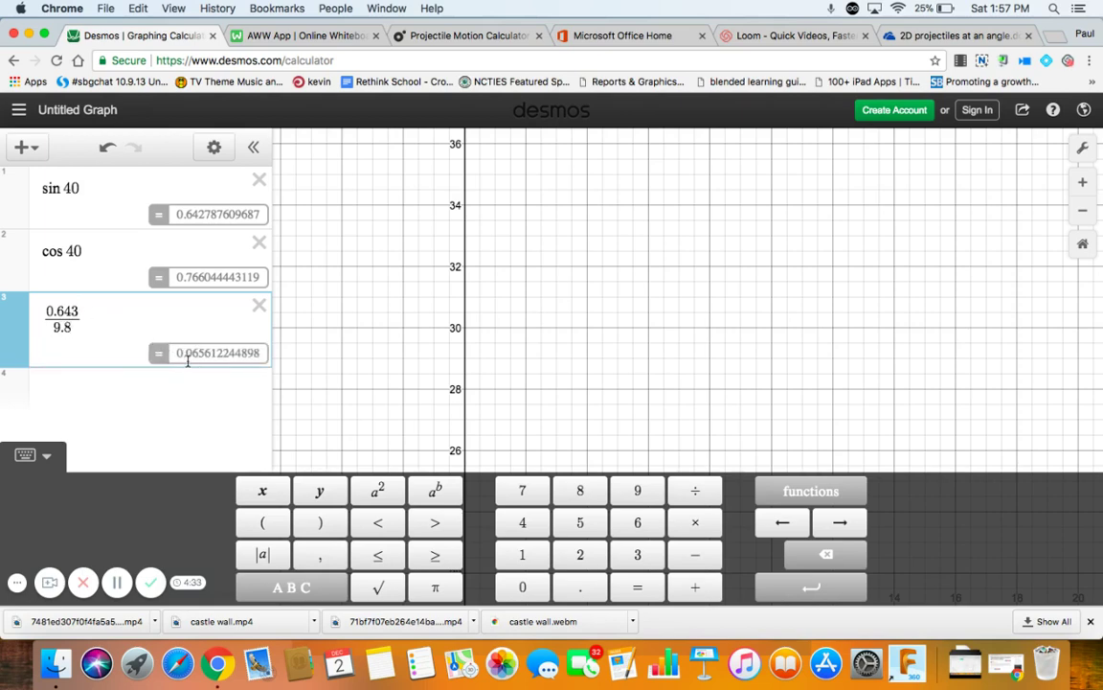
Write 0.0656 on a new line beneath -0.643V=-9.8t on the whiteboard
{"action": "left_click", "coordinate": [346, 38]}
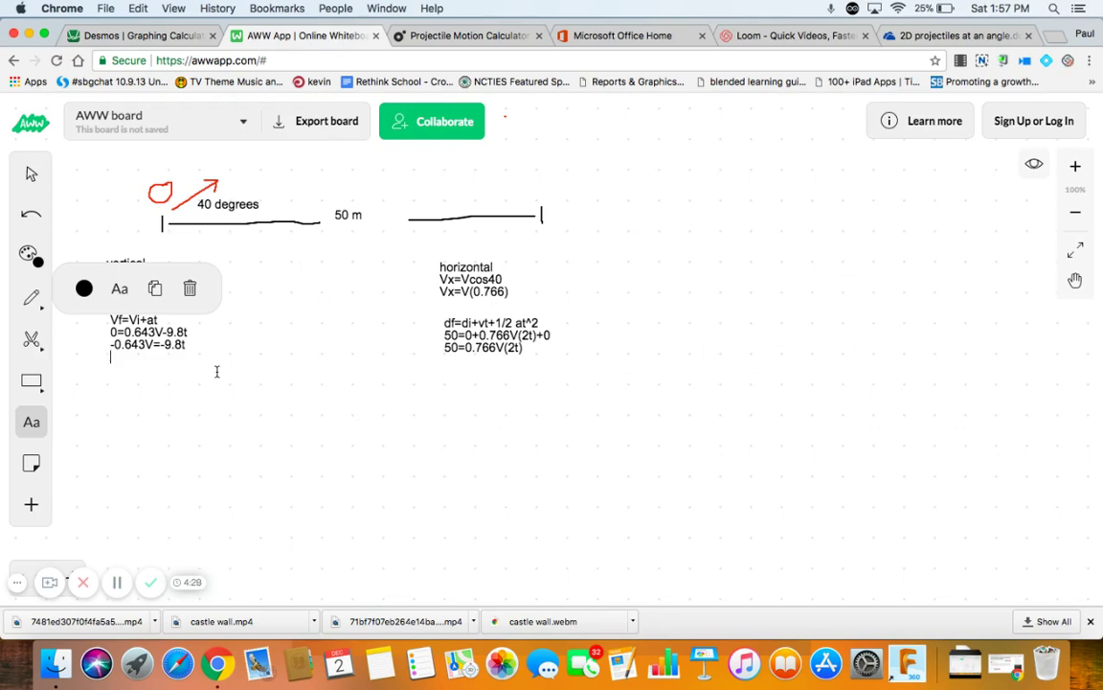
{"action": "key", "text": "Return"}
{"action": "type", "text": ".0656"}
{"action": "key", "text": "Left"}
{"action": "key", "text": "Left"}
{"action": "key", "text": "Left"}
{"action": "key", "text": "Left"}
{"action": "key", "text": "Left"}
{"action": "type", "text": "0"}
{"action": "left_click", "coordinate": [138, 37]}
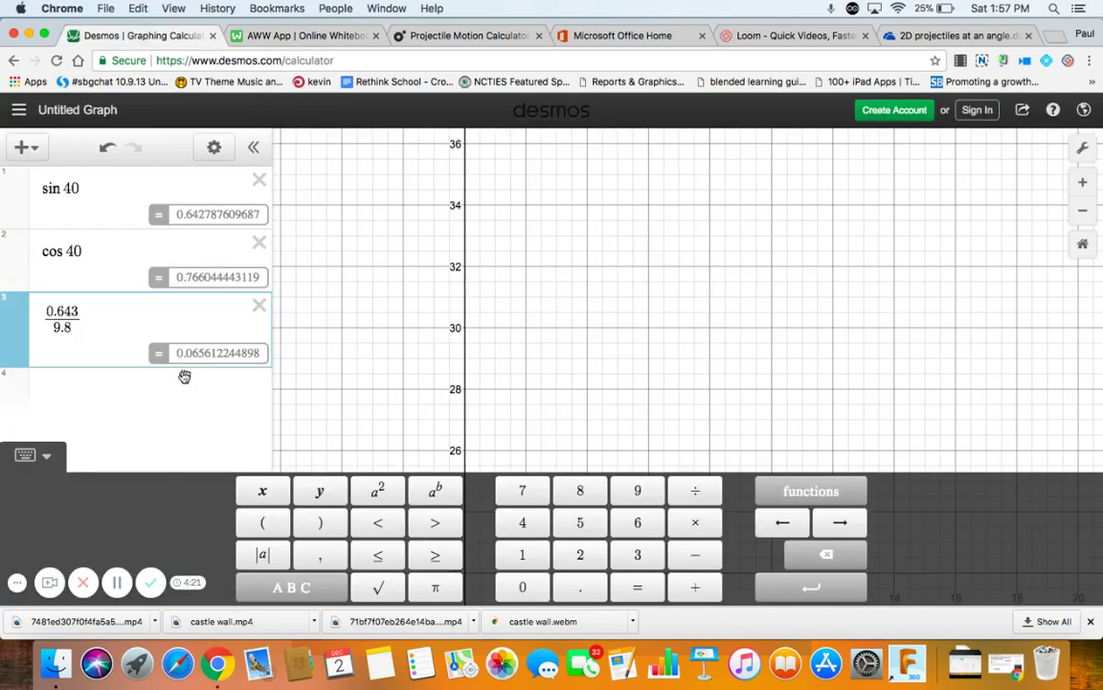
Complete the vertical line as 0.0656V=t
{"action": "left_click", "coordinate": [302, 36]}
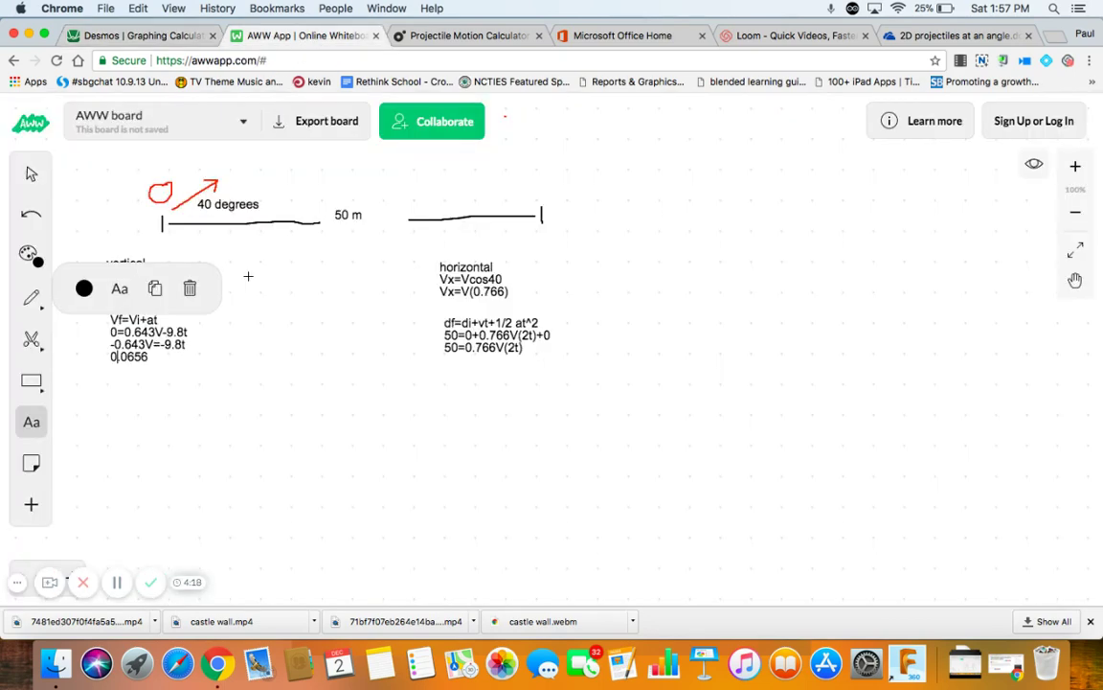
{"action": "key", "text": "Right"}
{"action": "key", "text": "Right"}
{"action": "key", "text": "Right"}
{"action": "key", "text": "Right"}
{"action": "key", "text": "Right"}
{"action": "type", "text": "V=t"}
Add the substitution 50 = (0.766V)(2*0.0656V) under 50=0.766V(2t)
{"action": "left_click", "coordinate": [522, 342]}
{"action": "left_click", "coordinate": [526, 348]}
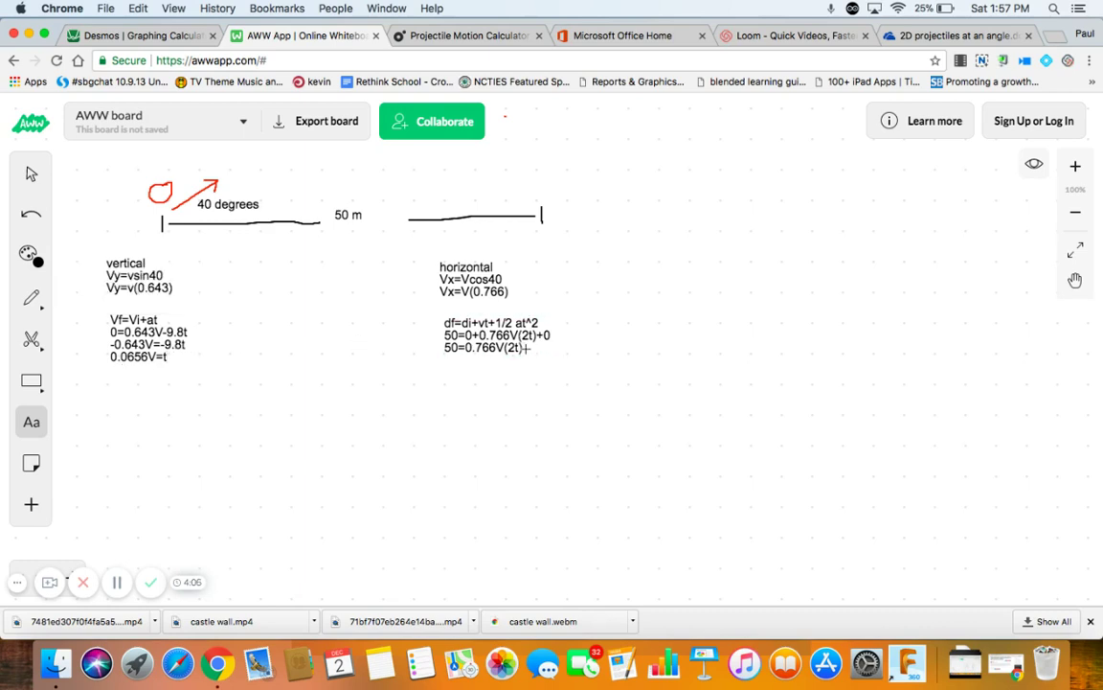
{"action": "left_click", "coordinate": [524, 348]}
{"action": "key", "text": "Return"}
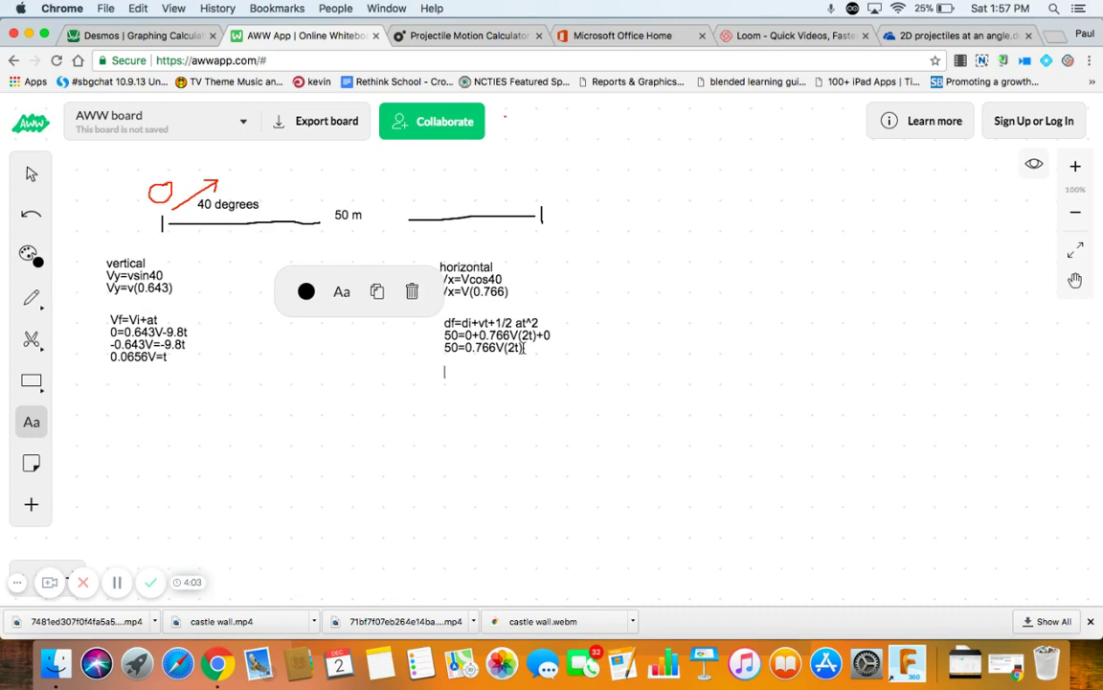
{"action": "type", "text": "50 = (0"}
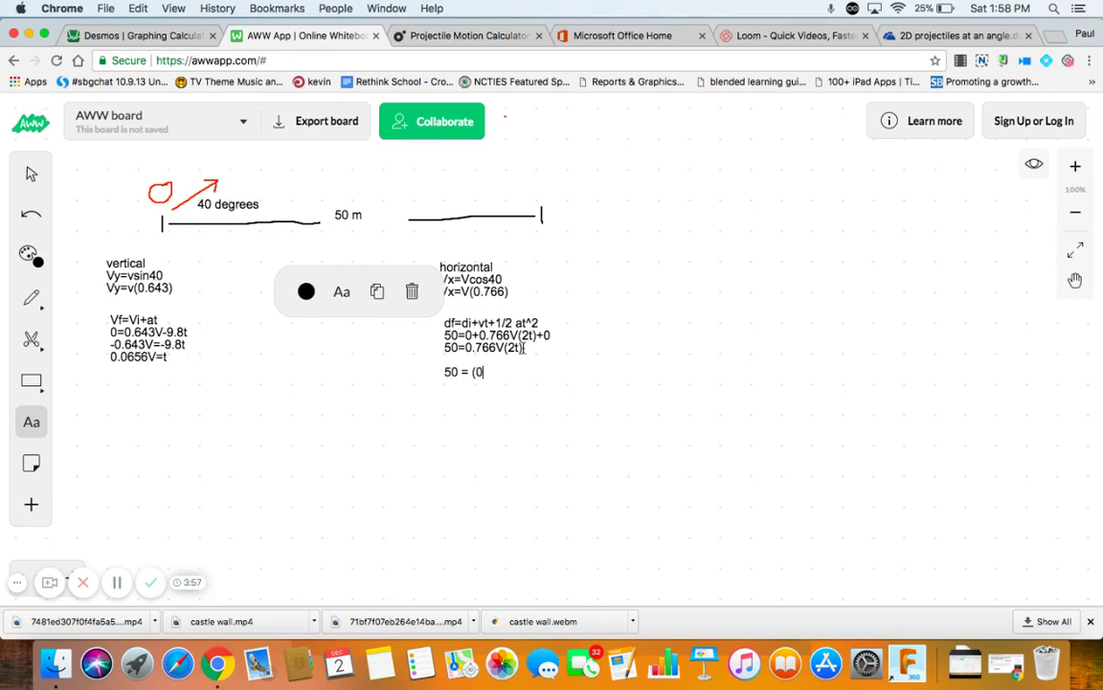
{"action": "type", "text": ".766V)(2"}
{"action": "left_click", "coordinate": [122, 356]}
{"action": "left_click", "coordinate": [497, 335]}
{"action": "type", "text": "*0.0656"}
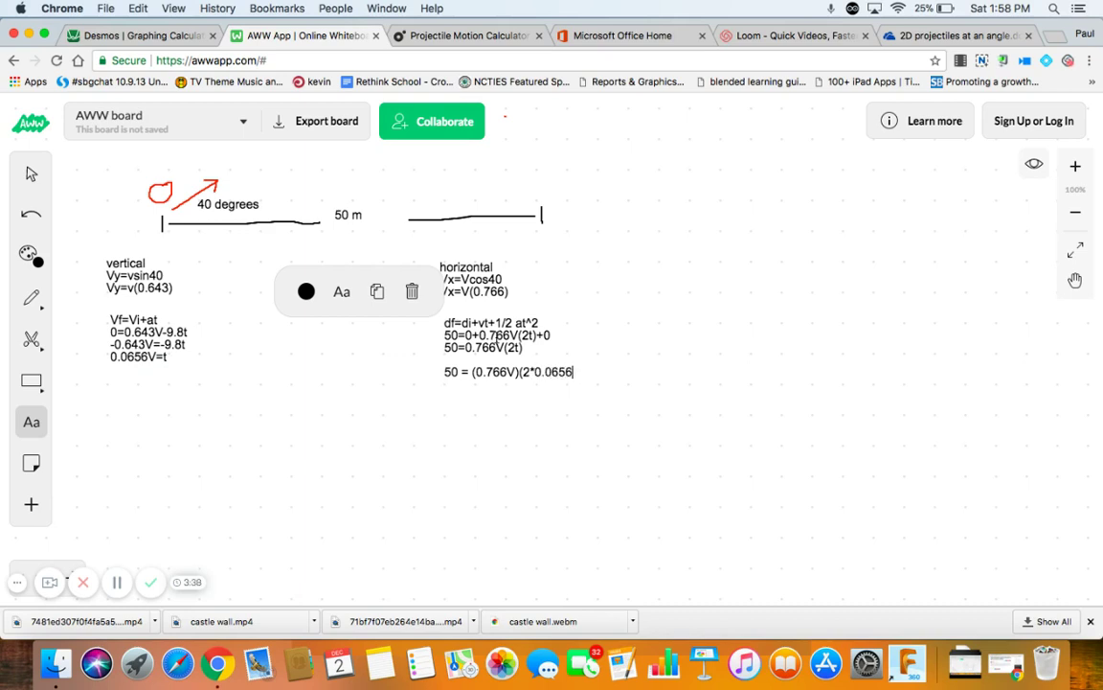
{"action": "type", "text": "V)"}
Begin the next horizontal line as 50=V^2 (
{"action": "key", "text": "Return"}
{"action": "type", "text": "50=V^2 ("}
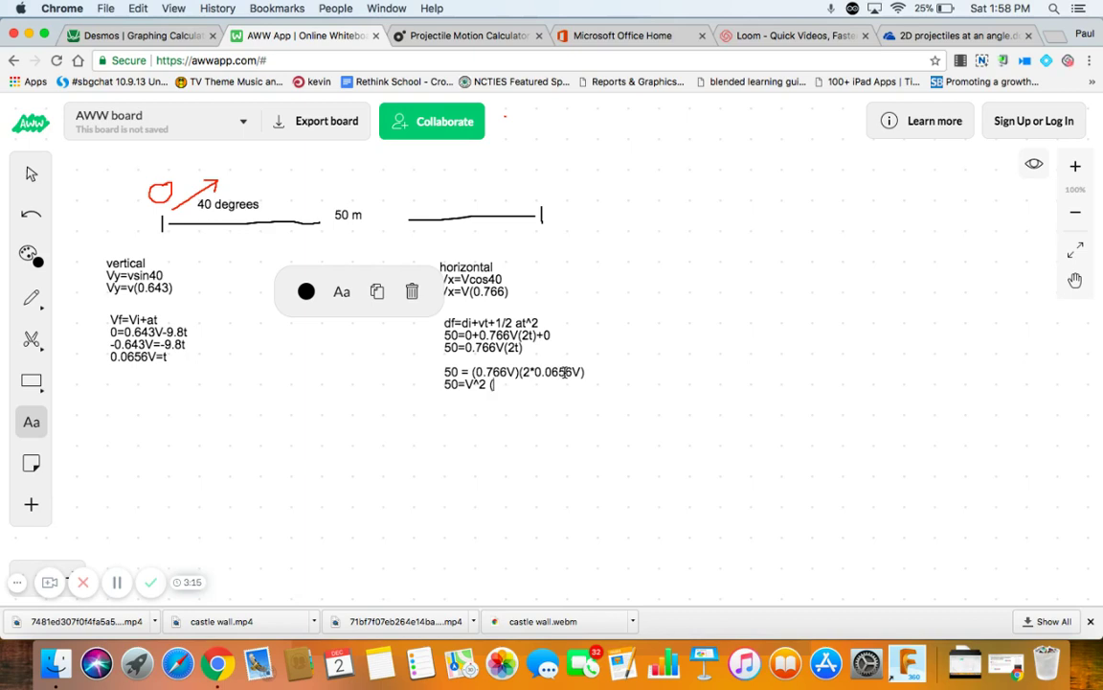
{"action": "left_click", "coordinate": [144, 36]}
Compute 0.0656*2*.766 in Desmos and complete the whiteboard line as 50=V^2 (.1005)
{"action": "left_click", "coordinate": [91, 376]}
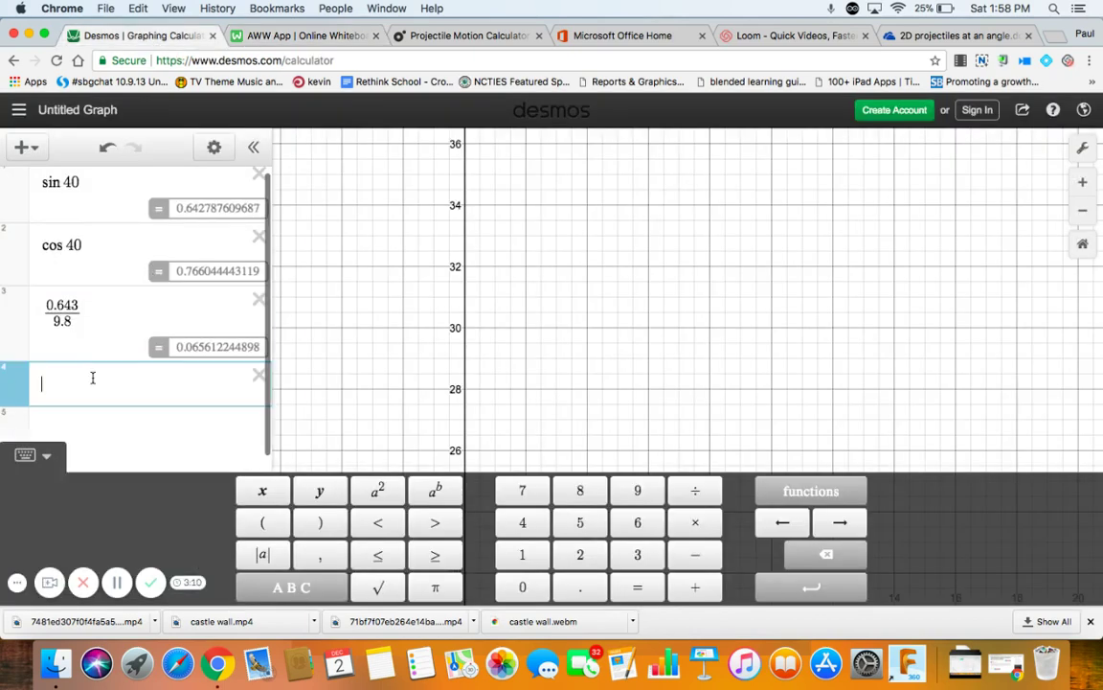
{"action": "type", "text": "0.0"}
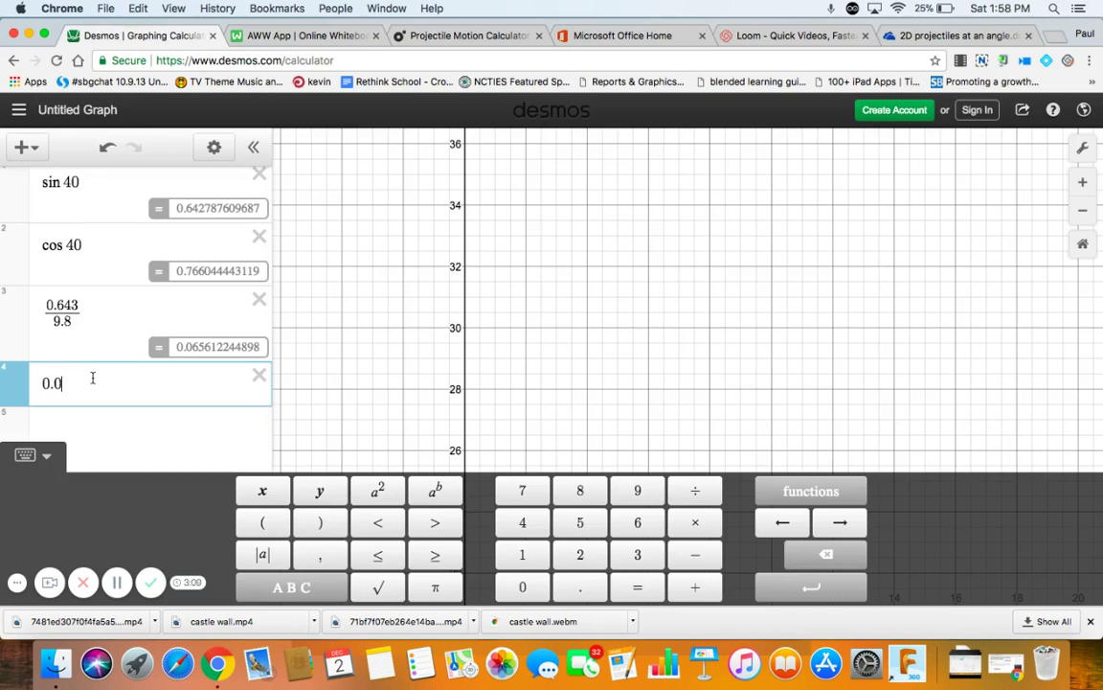
{"action": "type", "text": "656"}
{"action": "type", "text": "*"}
{"action": "type", "text": "2"}
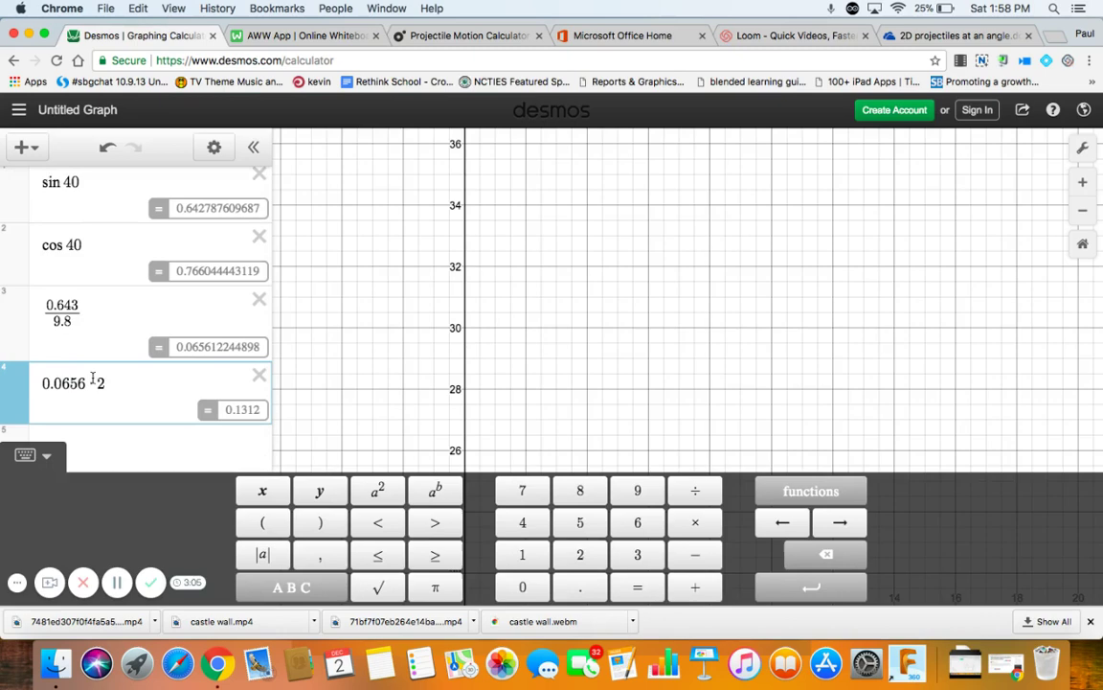
{"action": "type", "text": "*"}
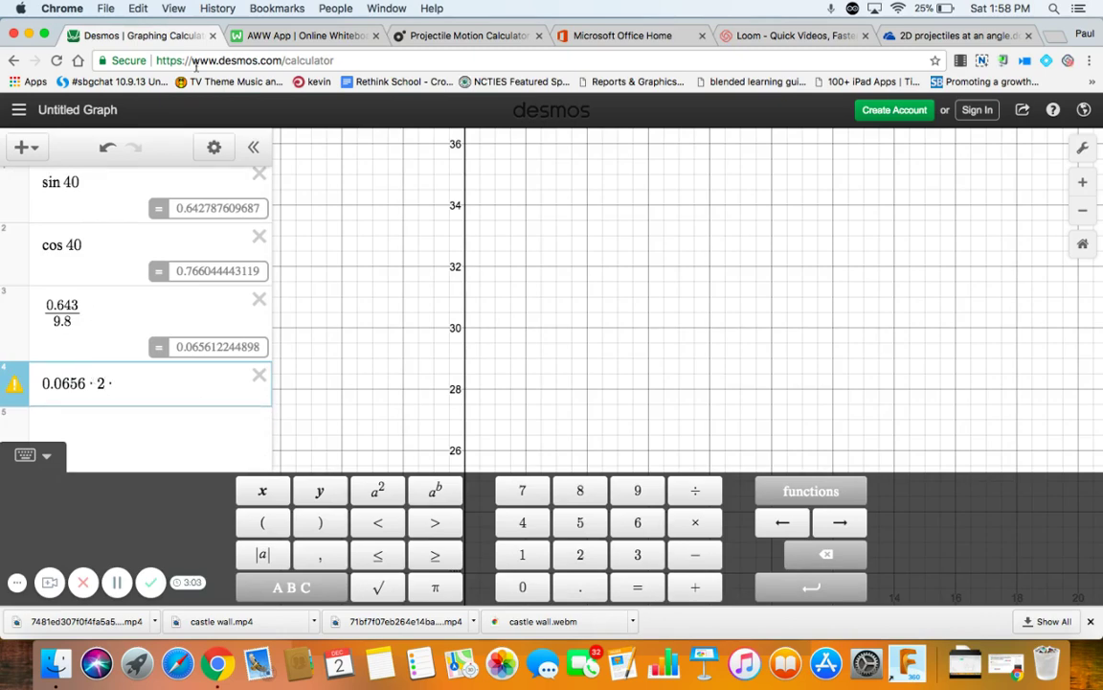
{"action": "left_click", "coordinate": [307, 38]}
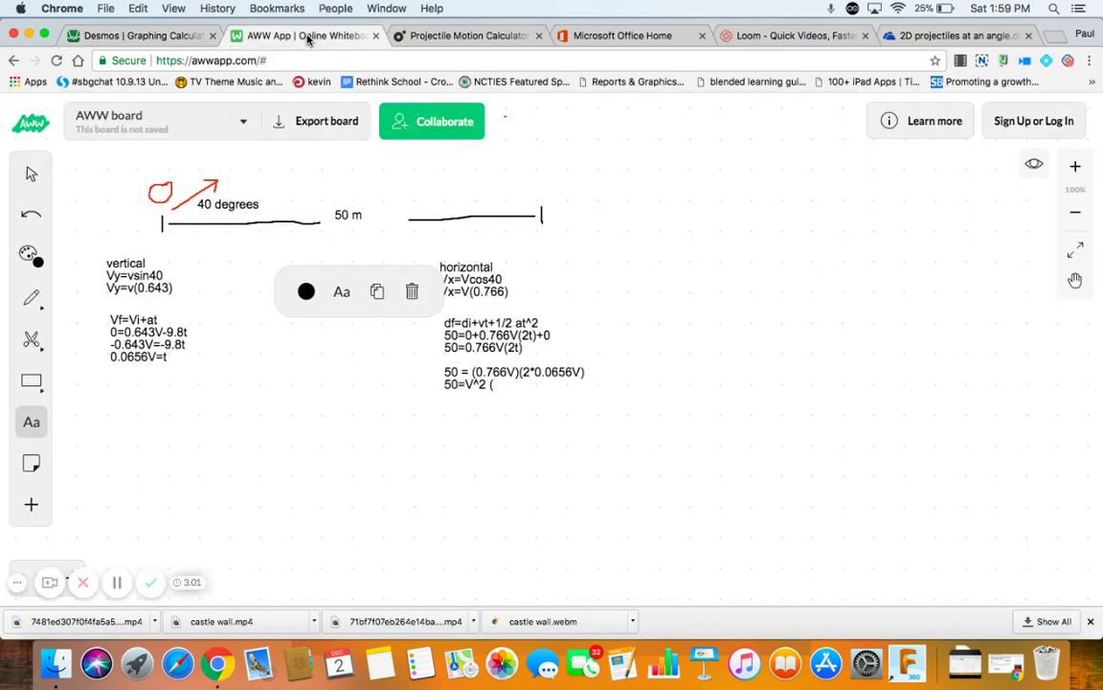
{"action": "left_click", "coordinate": [143, 35]}
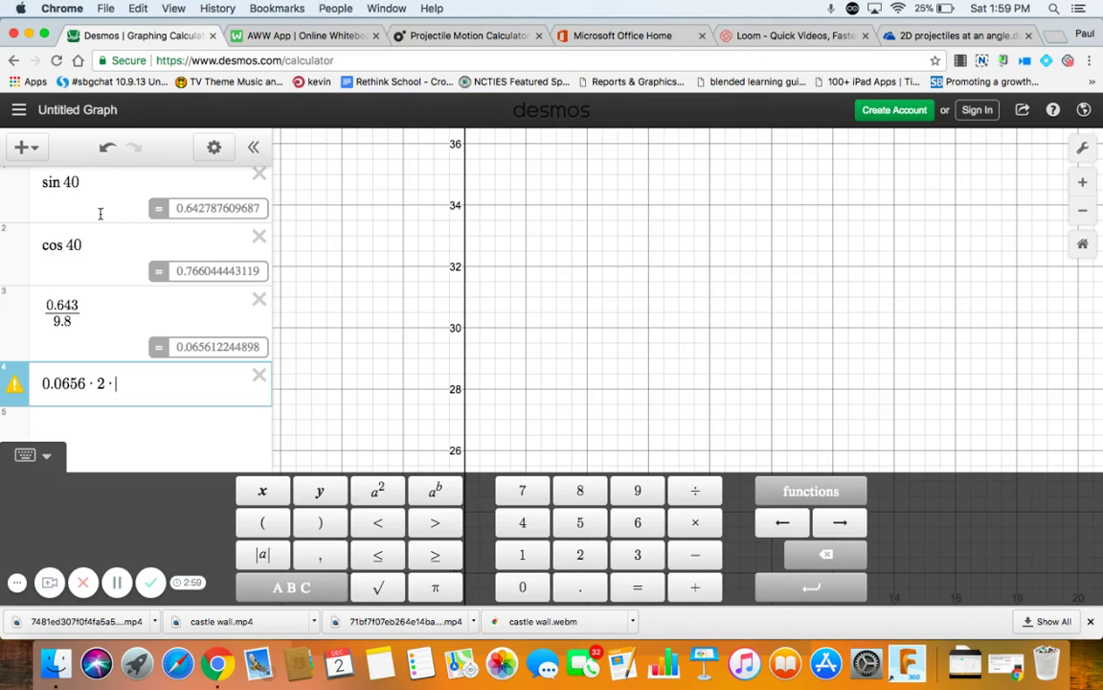
{"action": "type", "text": ".766"}
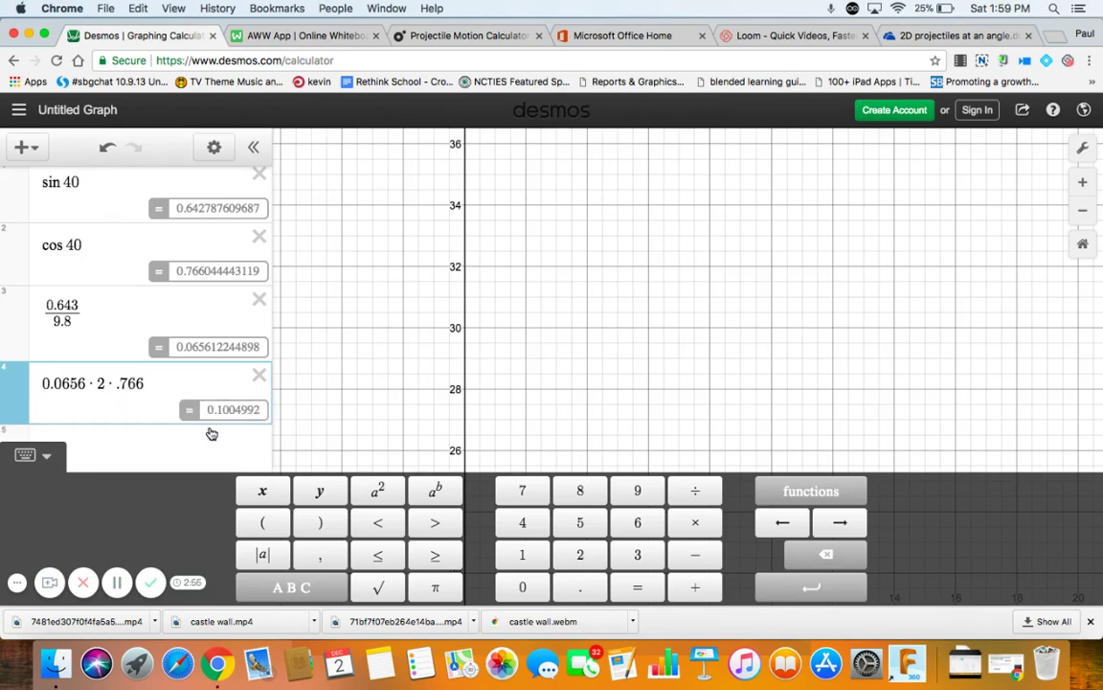
{"action": "left_click", "coordinate": [302, 36]}
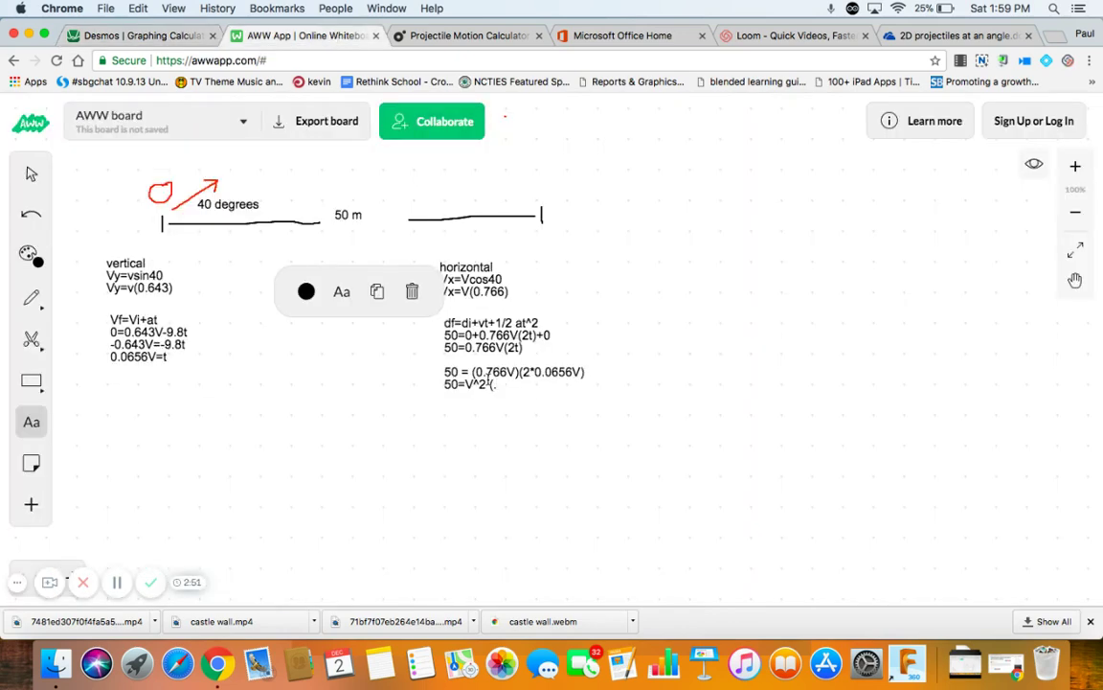
{"action": "type", "text": "1005)"}
Evaluate 50/.1005 in a new Desmos row
{"action": "left_click", "coordinate": [172, 35]}
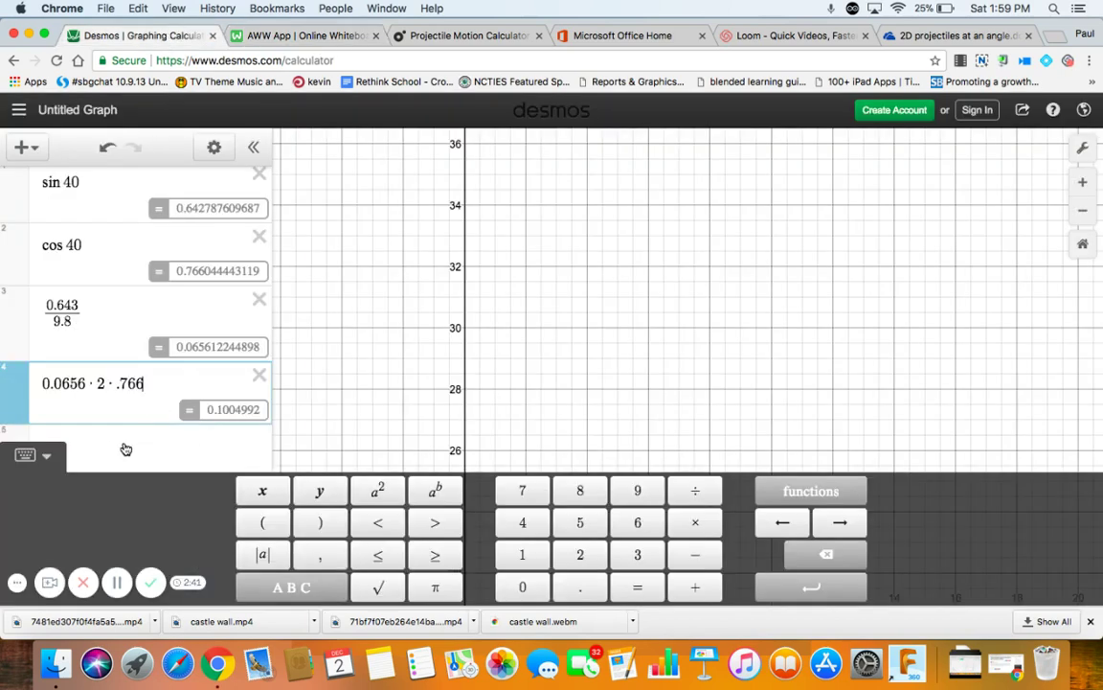
{"action": "left_click", "coordinate": [95, 434]}
{"action": "type", "text": "50"}
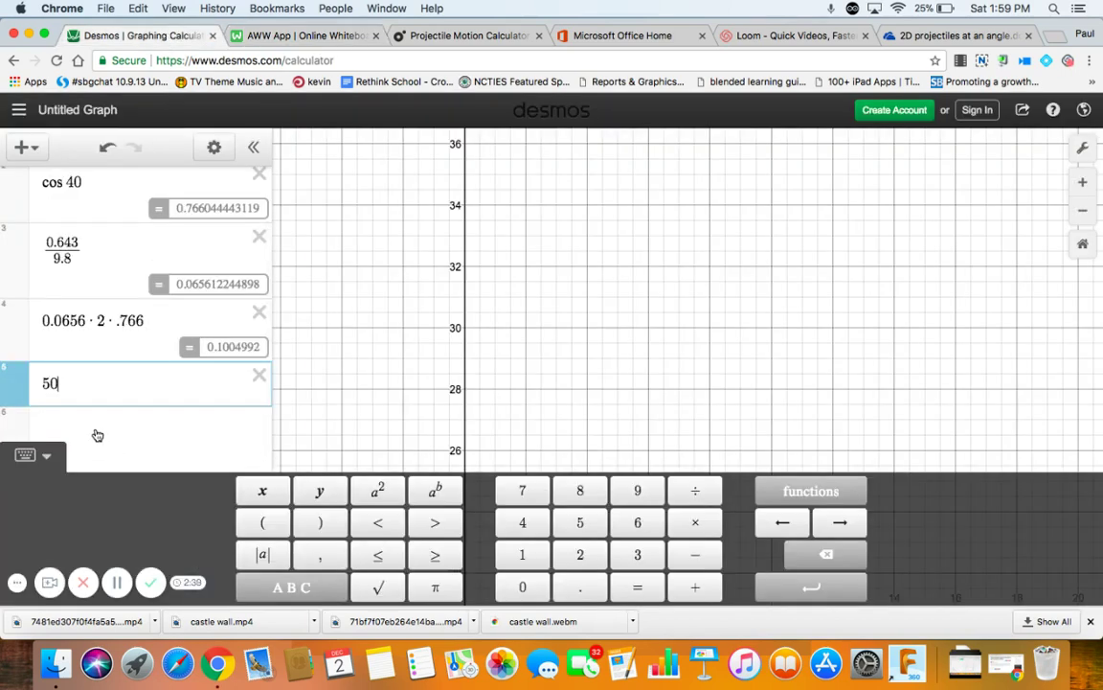
{"action": "type", "text": "/.1005"}
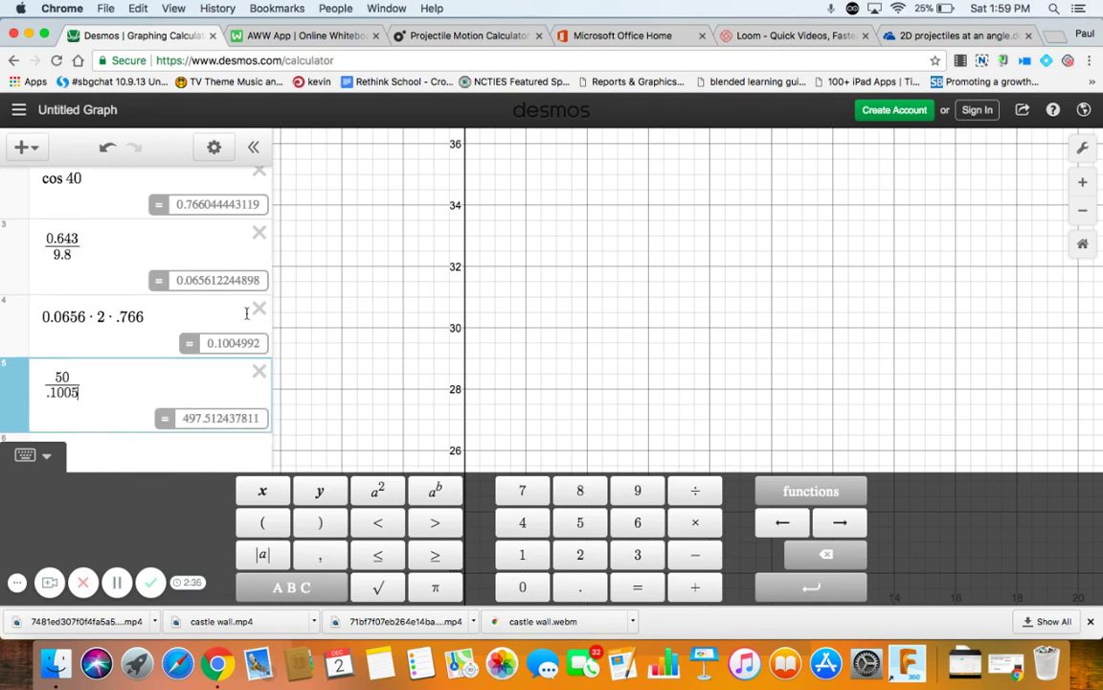
Add the line 497.5=V^2 below 50=V^2 (.1005) on the whiteboard
{"action": "left_click", "coordinate": [327, 39]}
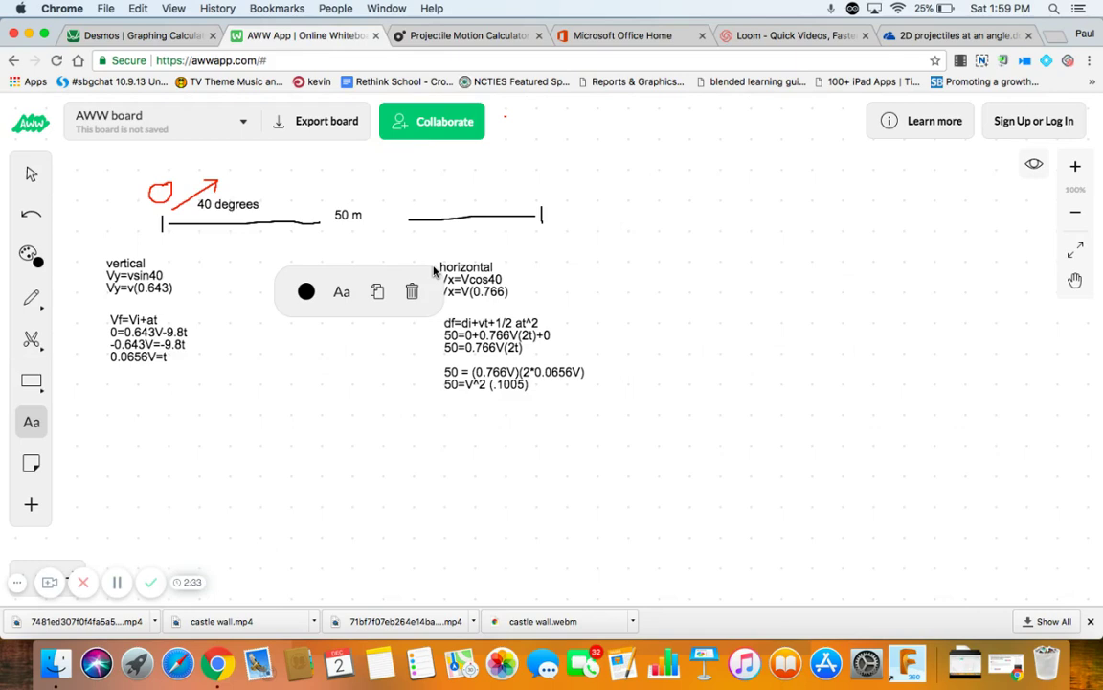
{"action": "key", "text": "Return"}
{"action": "type", "text": "497.5=V^2"}
In Desmos, take the square root of 497.512437811 to get 22.3049868373
{"action": "left_click", "coordinate": [163, 34]}
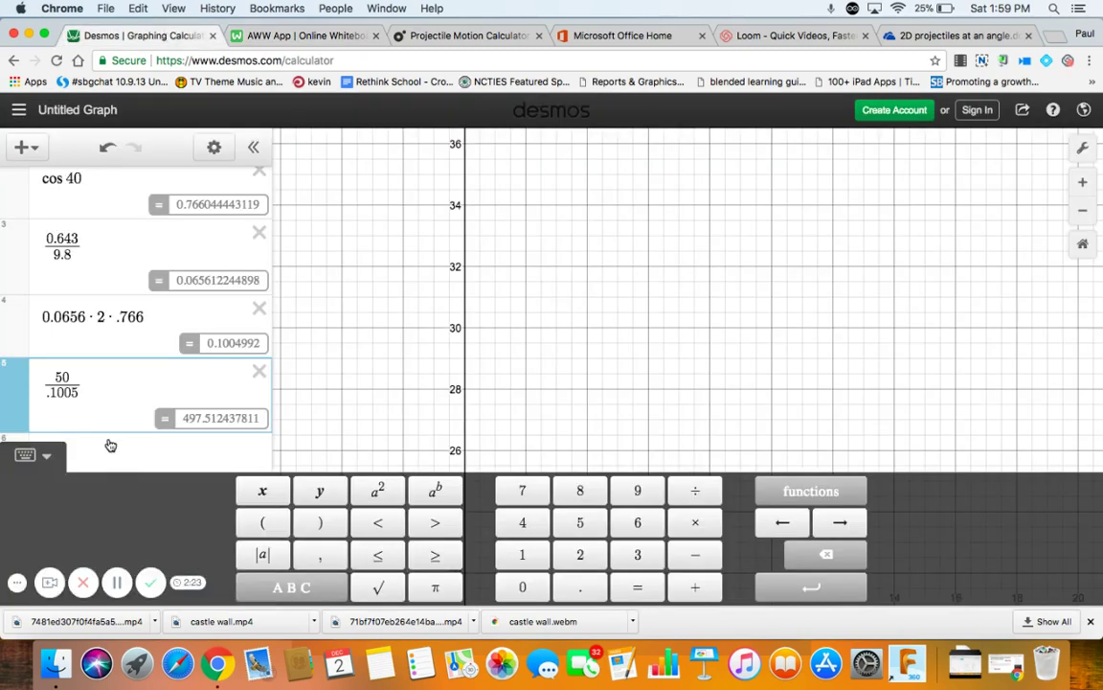
{"action": "left_click", "coordinate": [113, 447]}
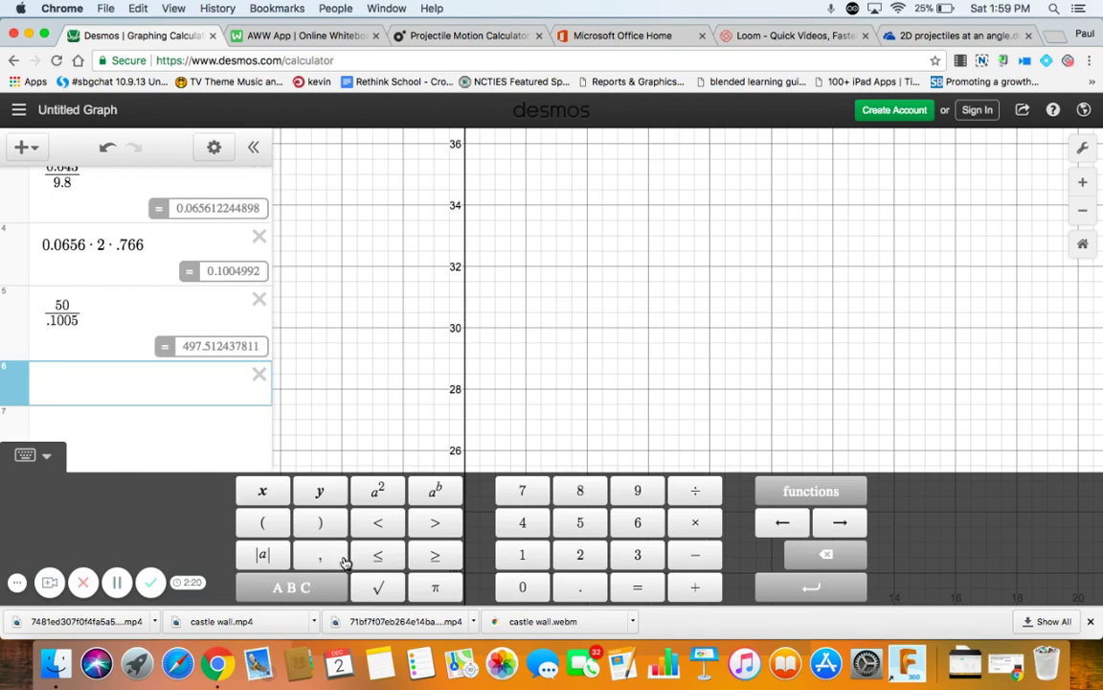
{"action": "left_click", "coordinate": [378, 586]}
{"action": "left_click_drag", "start_coordinate": [174, 346], "coordinate": [268, 347]}
{"action": "key", "text": "super+c"}
{"action": "scroll", "coordinate": [270, 350], "scroll_direction": "up", "scroll_amount": 3}
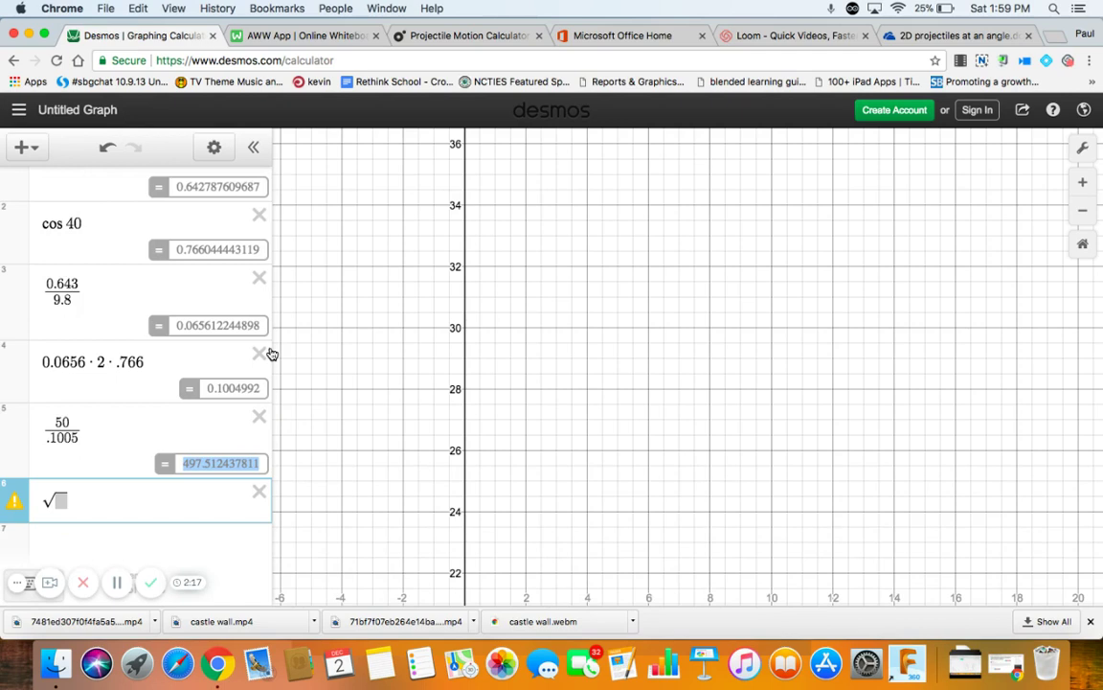
{"action": "left_click", "coordinate": [58, 507]}
{"action": "key", "text": "super+v"}
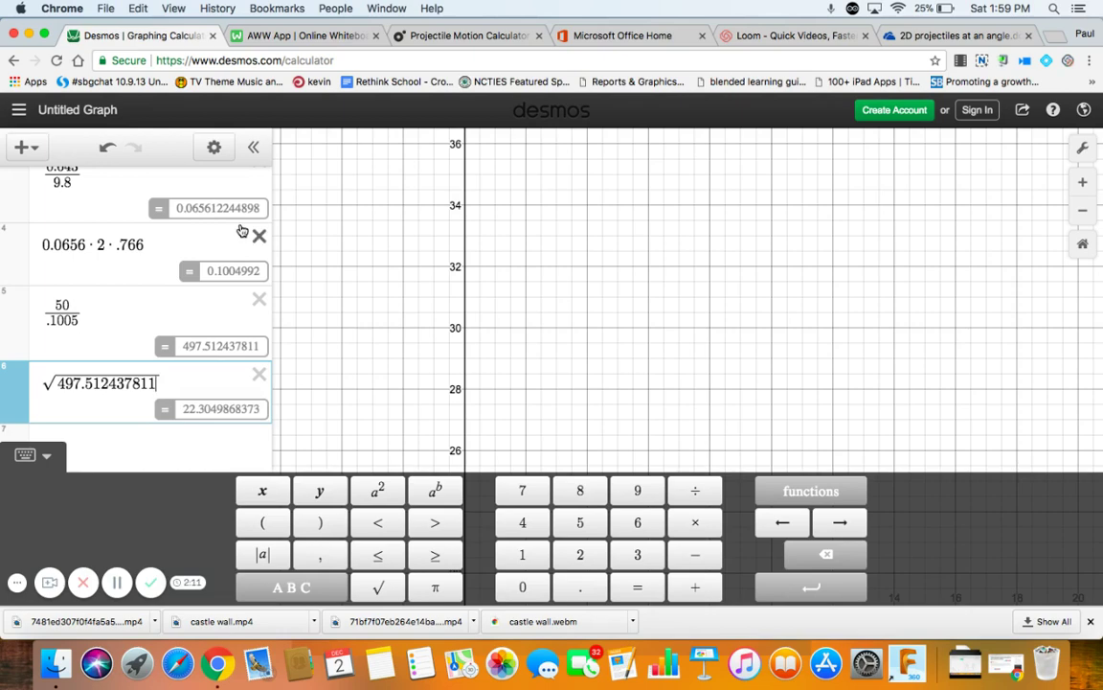
{"action": "left_click", "coordinate": [247, 35]}
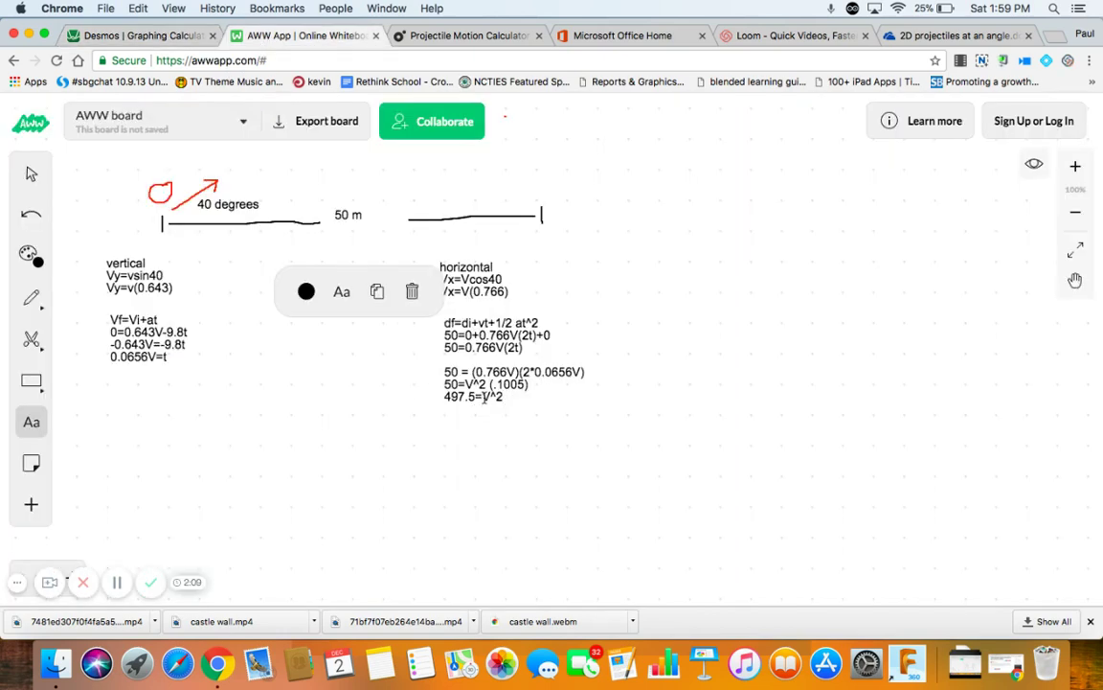
Write the final answer 22.305=V below 497.5=V^2 and finish editing the text
{"action": "key", "text": "Return"}
{"action": "type", "text": "22.305=V"}
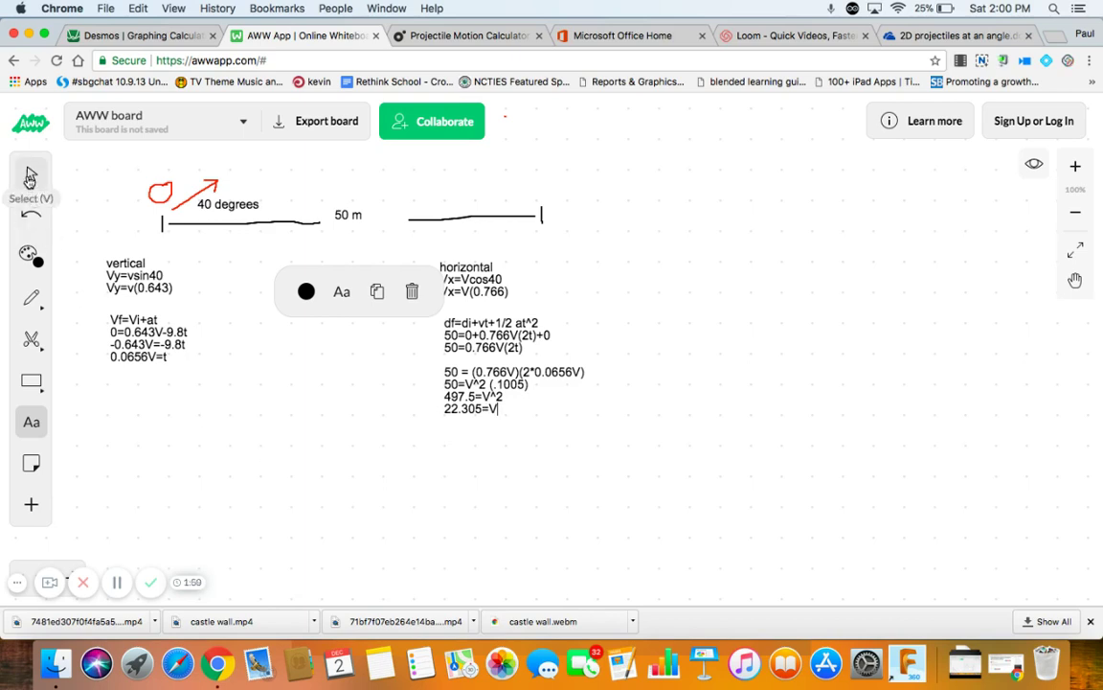
{"action": "left_click", "coordinate": [30, 177]}
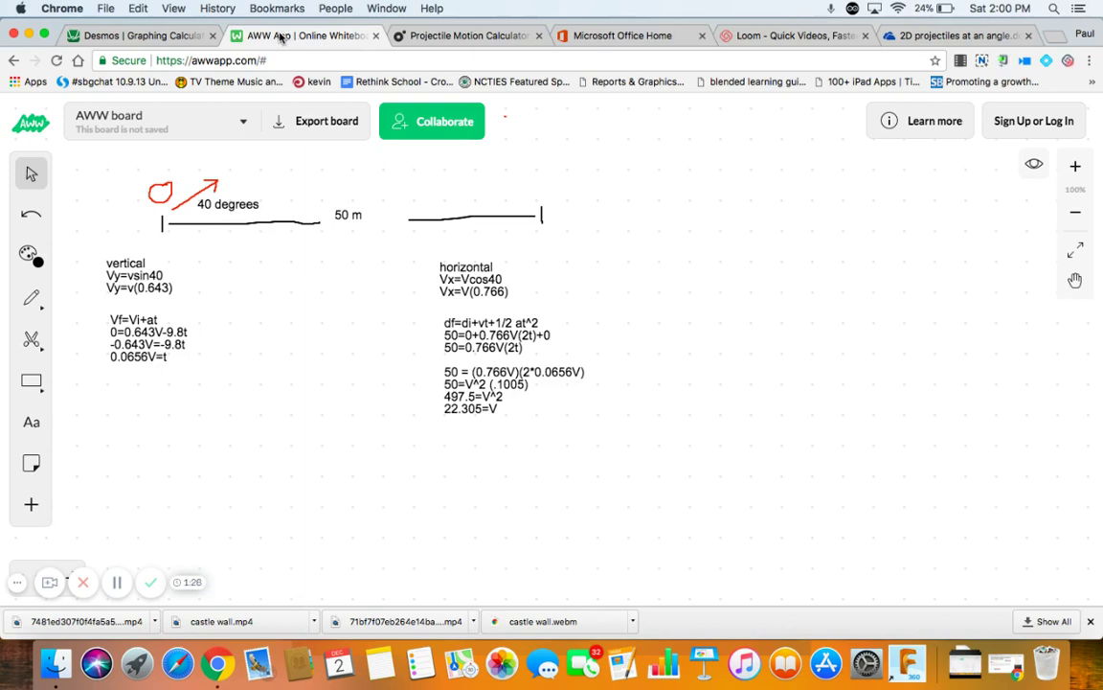
Enter a 22.305 velocity in the Omni Projectile Motion Calculator, confirming a 49.9615 m distance
{"action": "left_click", "coordinate": [435, 36]}
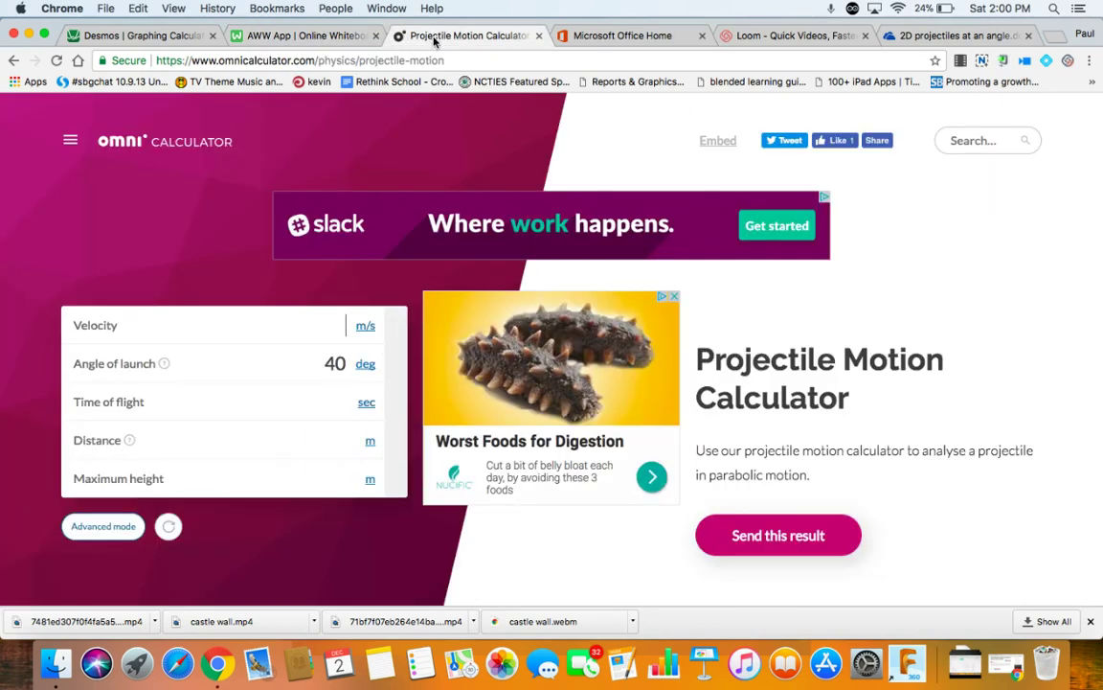
{"action": "left_click", "coordinate": [330, 325]}
{"action": "type", "text": "22.305"}
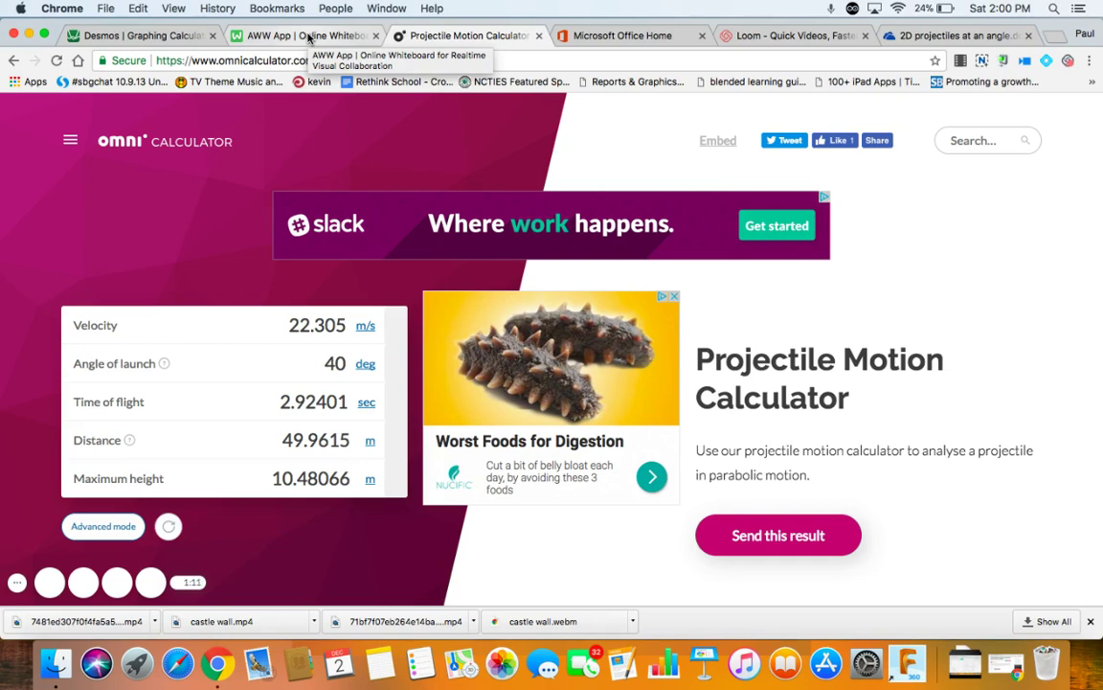
{"action": "left_click", "coordinate": [308, 37]}
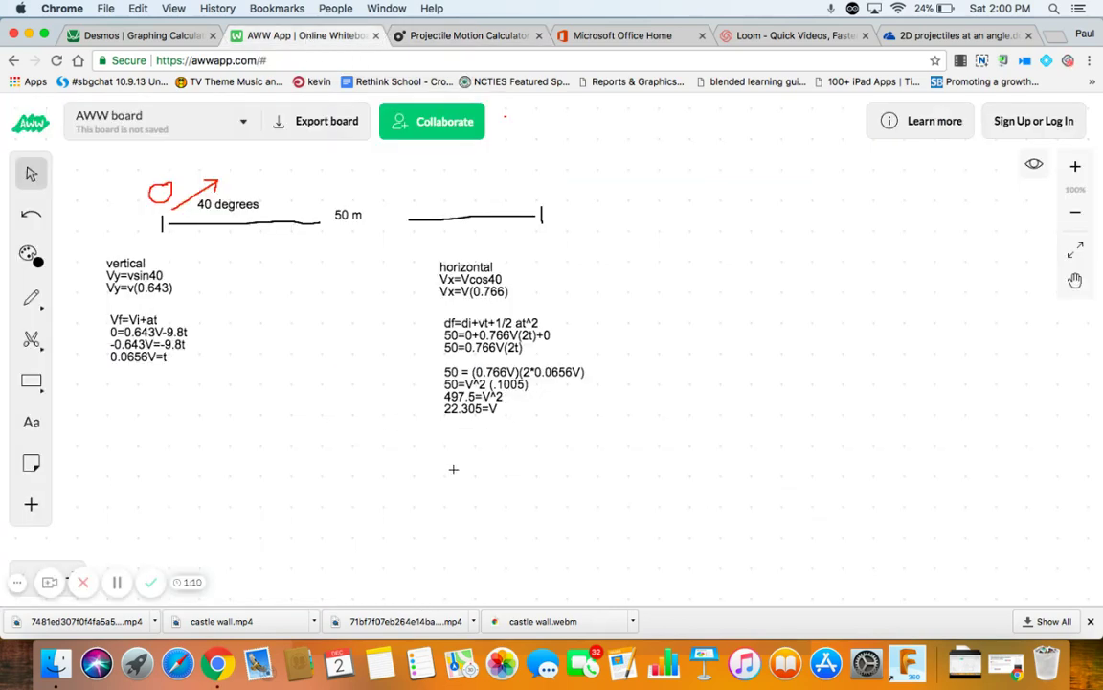